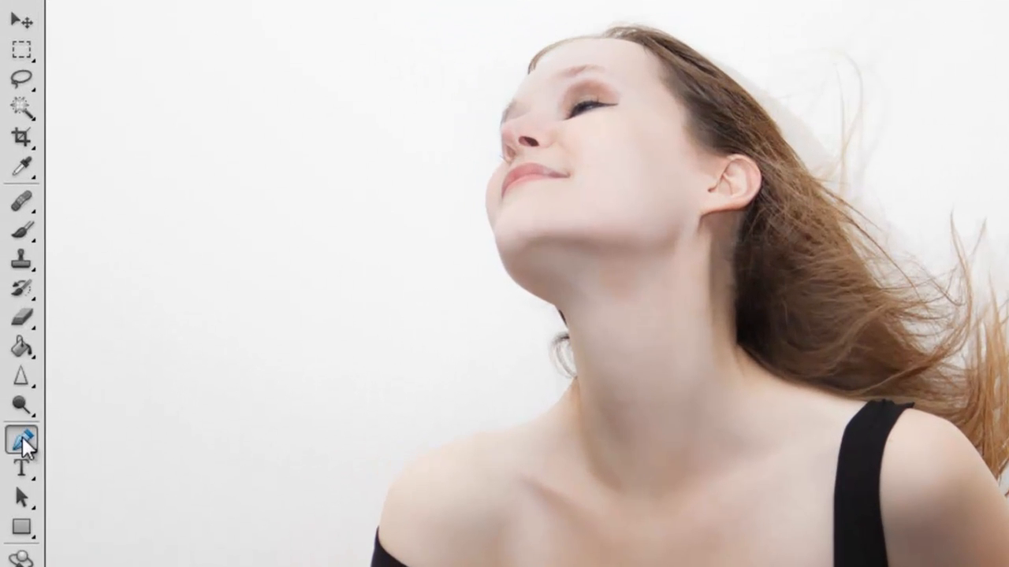
Step: Start a work path with the Pen tool on the edge of the jaw, just below the woman's chin
click(12, 320)
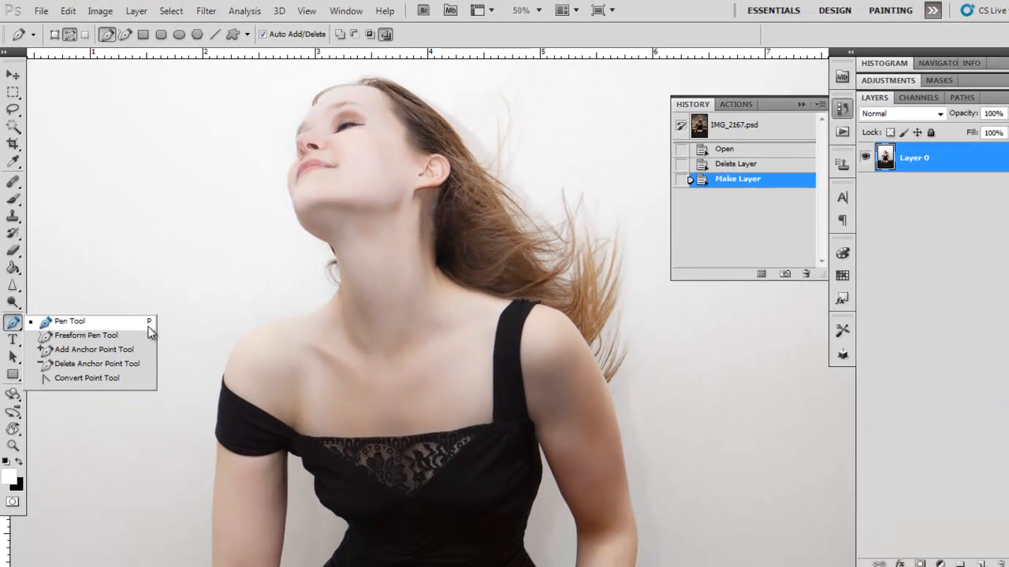
click(148, 324)
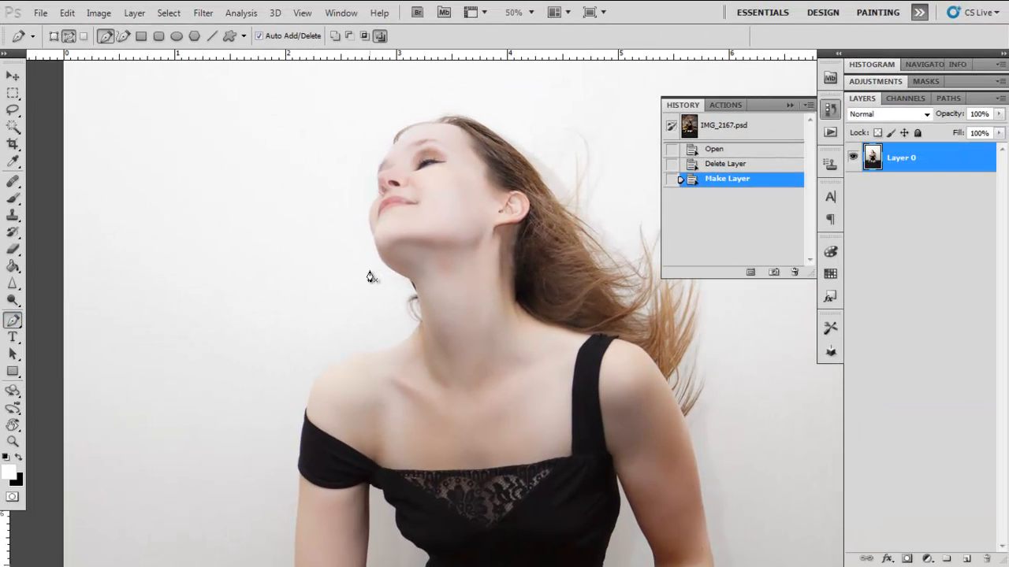
key(ctrl+plus)
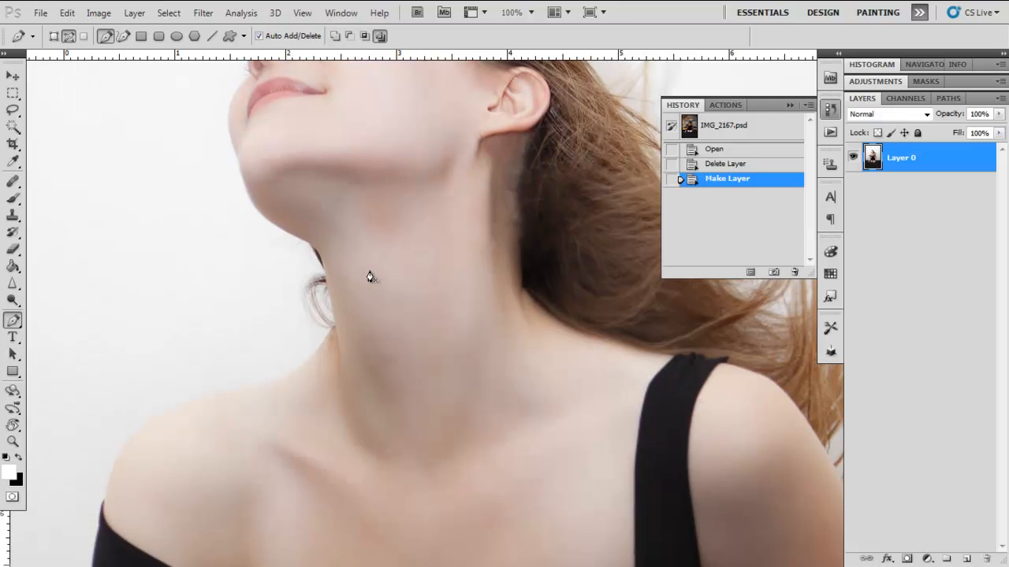
key(ctrl+plus)
drag(210, 169, 518, 396)
drag(390, 273, 405, 323)
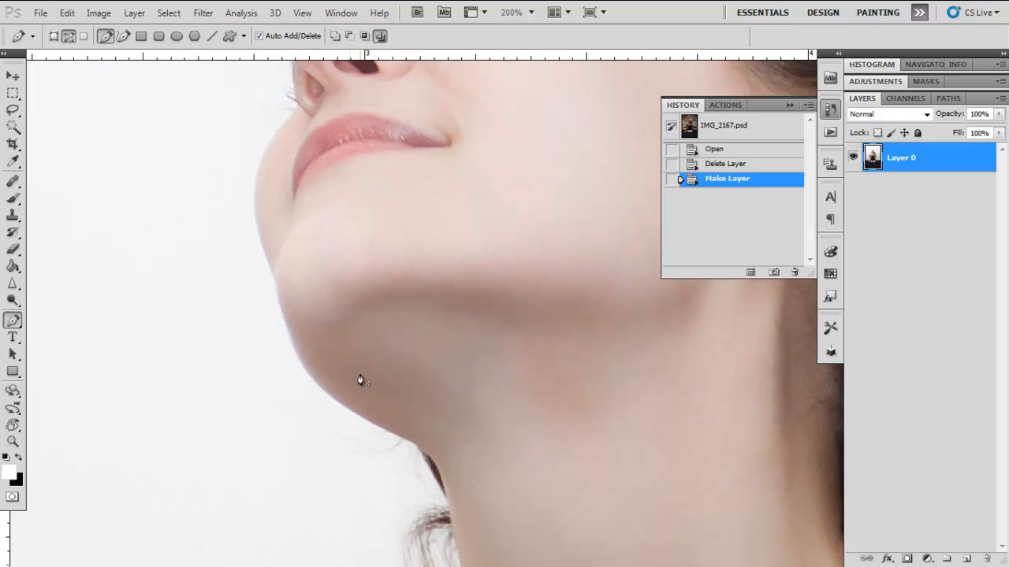
drag(334, 266, 339, 325)
drag(466, 194, 425, 237)
drag(245, 351, 231, 286)
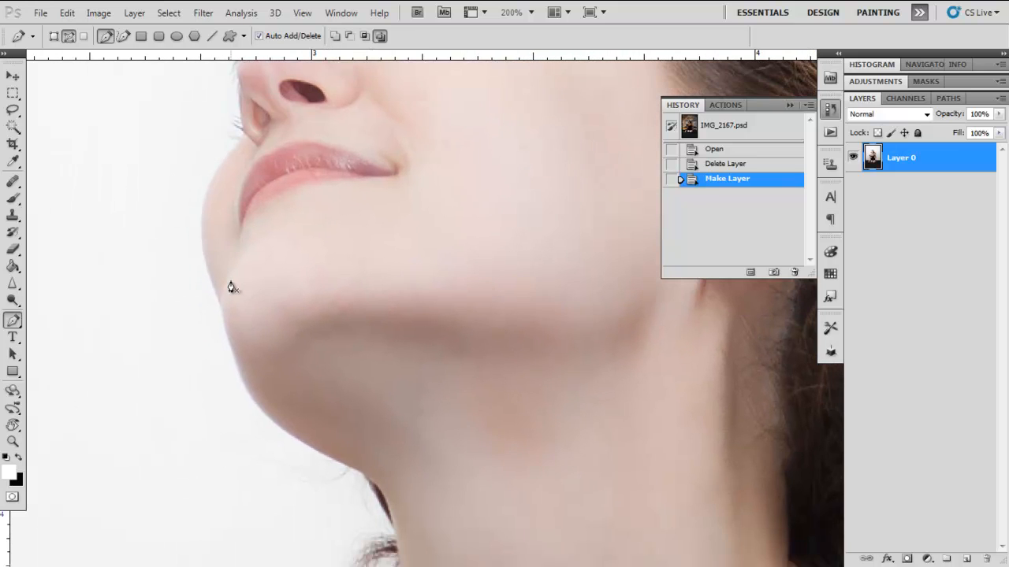
click(249, 398)
Step: Add a curved anchor point that follows the edge of the chin and remove its outgoing direction handle
drag(245, 337, 260, 403)
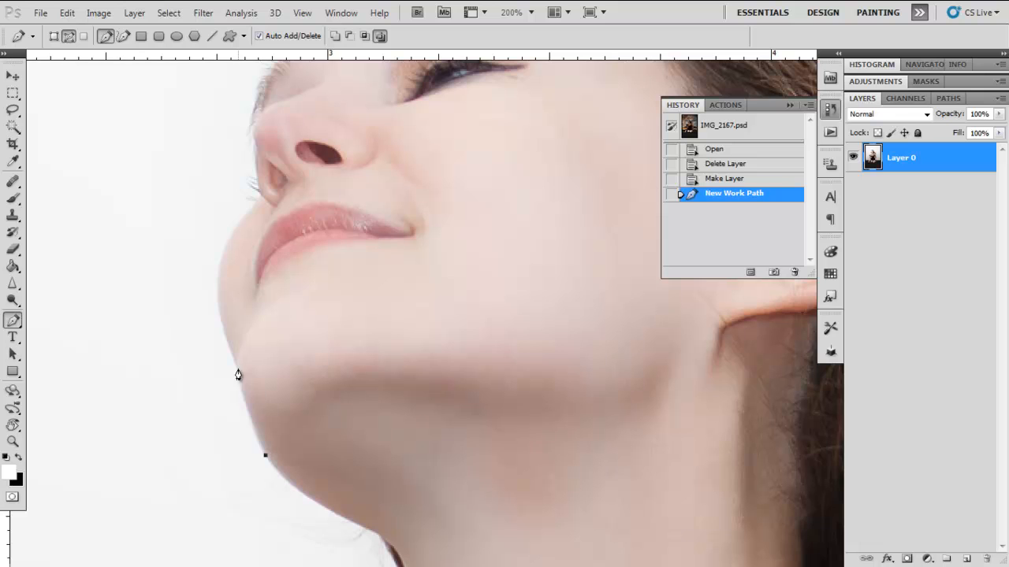
click(247, 424)
click(238, 368)
click(227, 314)
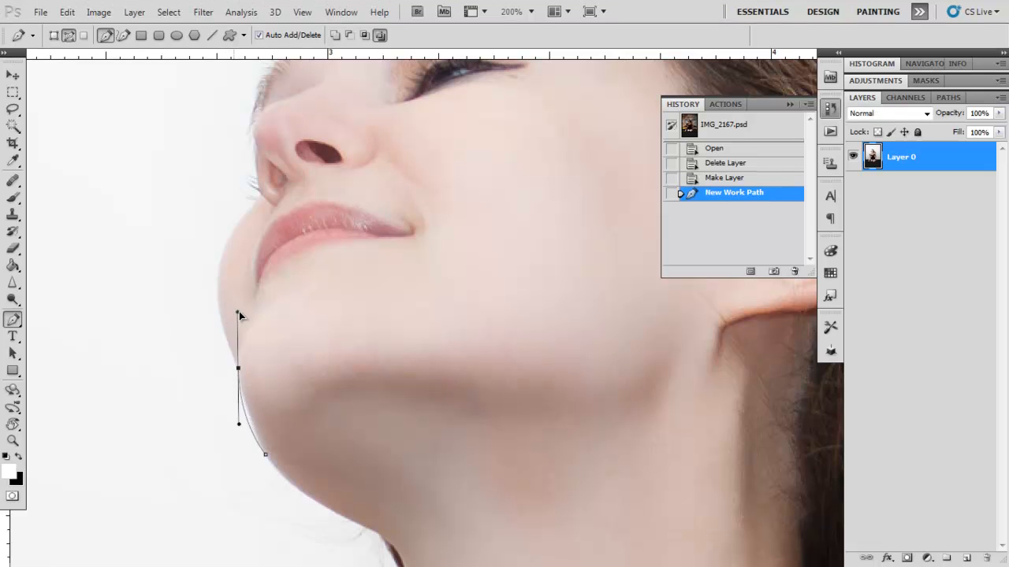
mouse_move(243, 316)
mouse_down()
mouse_move(213, 313)
mouse_move(182, 337)
mouse_move(215, 309)
mouse_move(261, 347)
mouse_move(225, 298)
mouse_move(228, 309)
mouse_up()
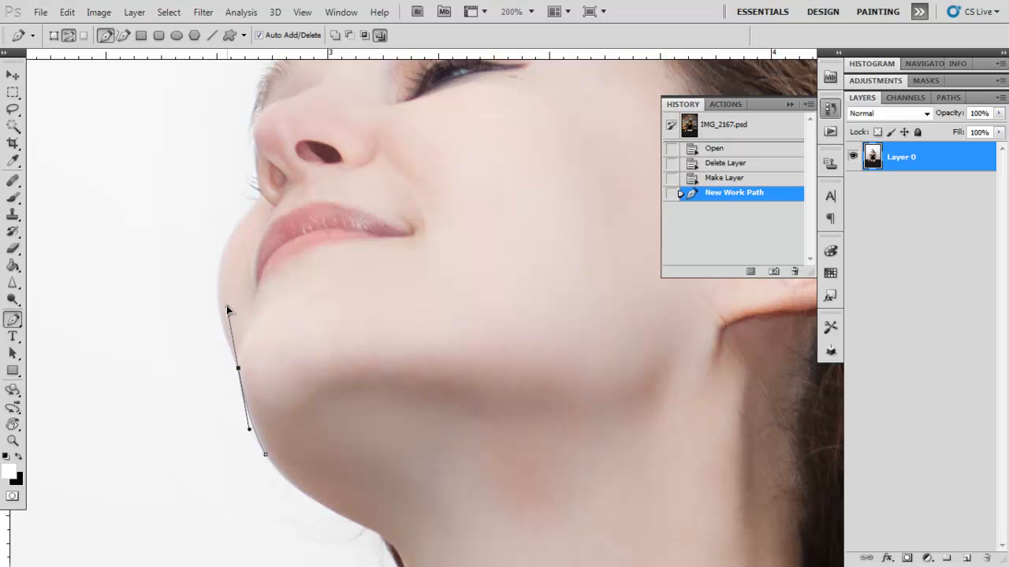
click(227, 309)
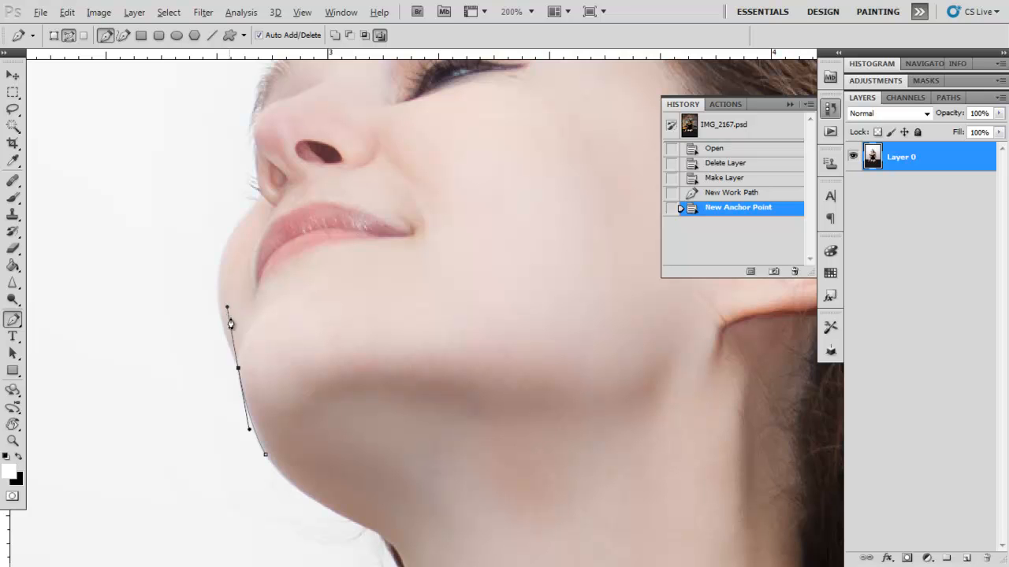
click(238, 370)
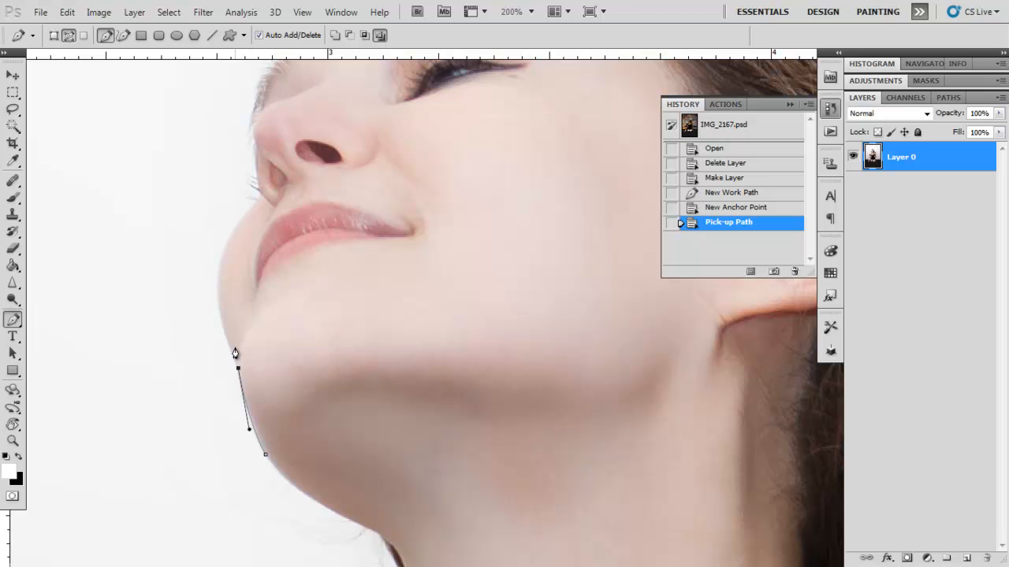
Step: Continue the path around the mouth side of the face to the nose, removing each curved anchor's outgoing handle
click(254, 209)
drag(254, 209, 326, 156)
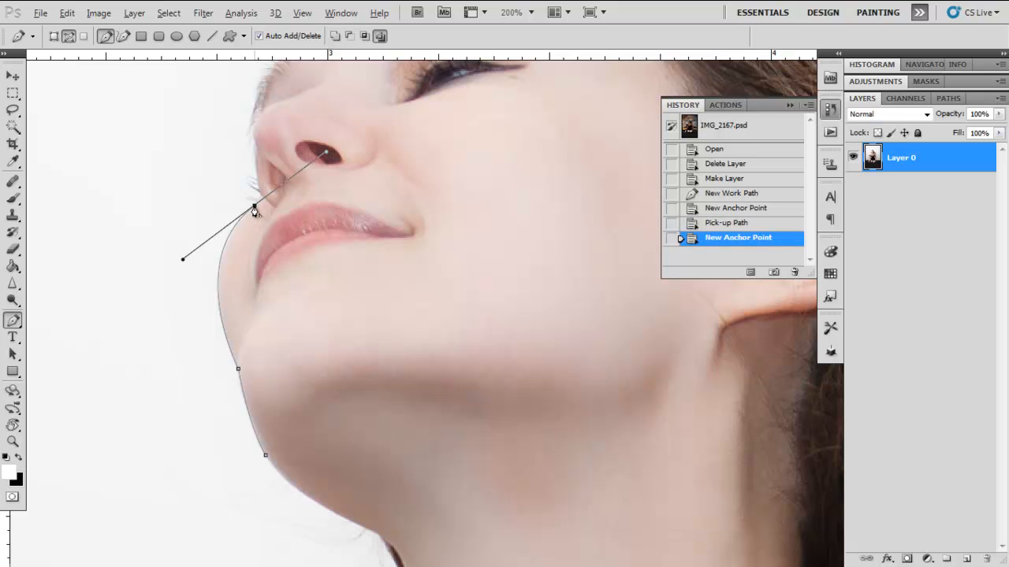
alt+click(254, 210)
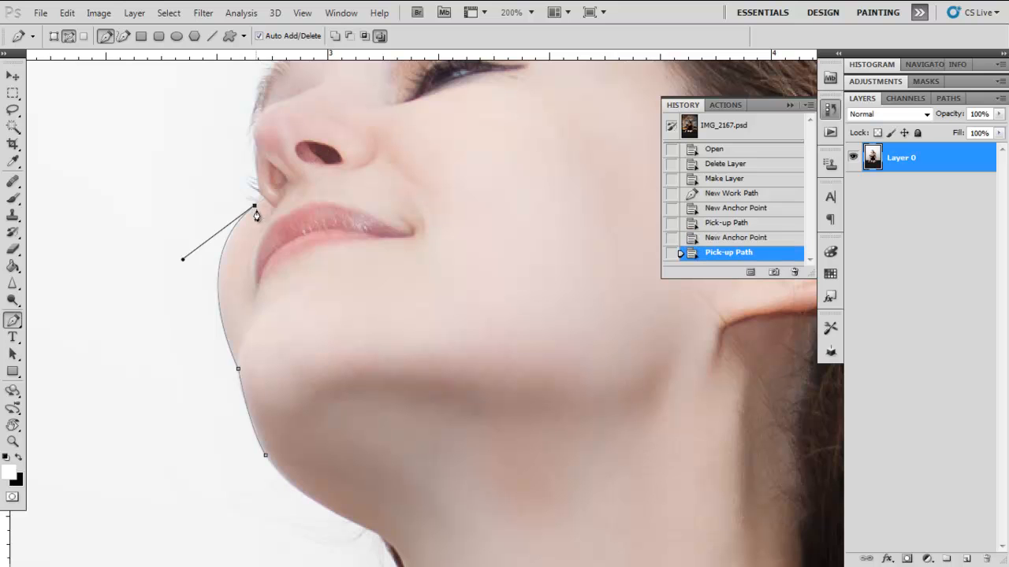
click(257, 180)
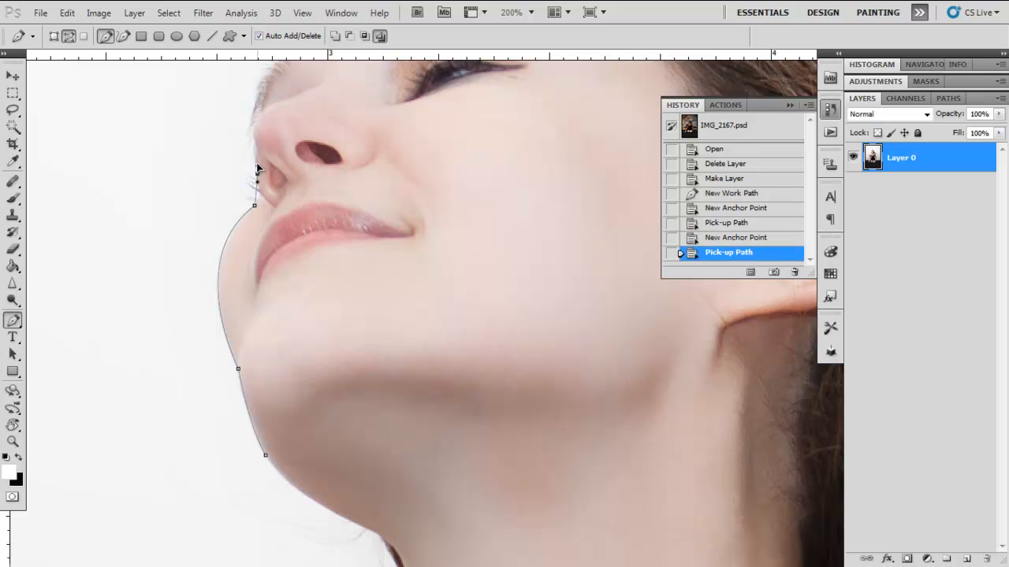
drag(254, 159, 255, 158)
alt+click(258, 174)
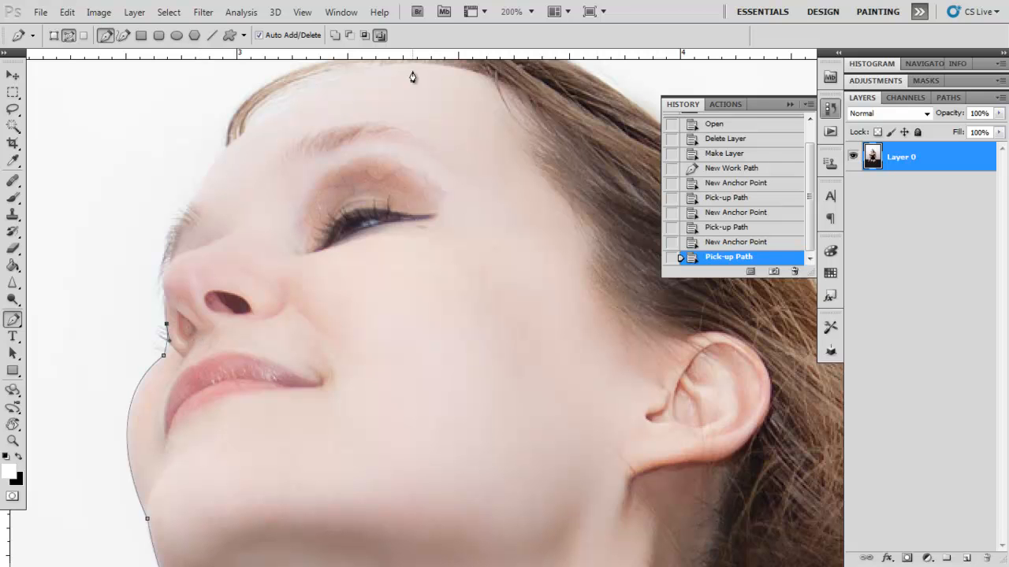
Step: Trace the path along the nose, the brow and forehead, and over the top of the head
alt+click(164, 325)
click(165, 277)
drag(166, 279, 207, 169)
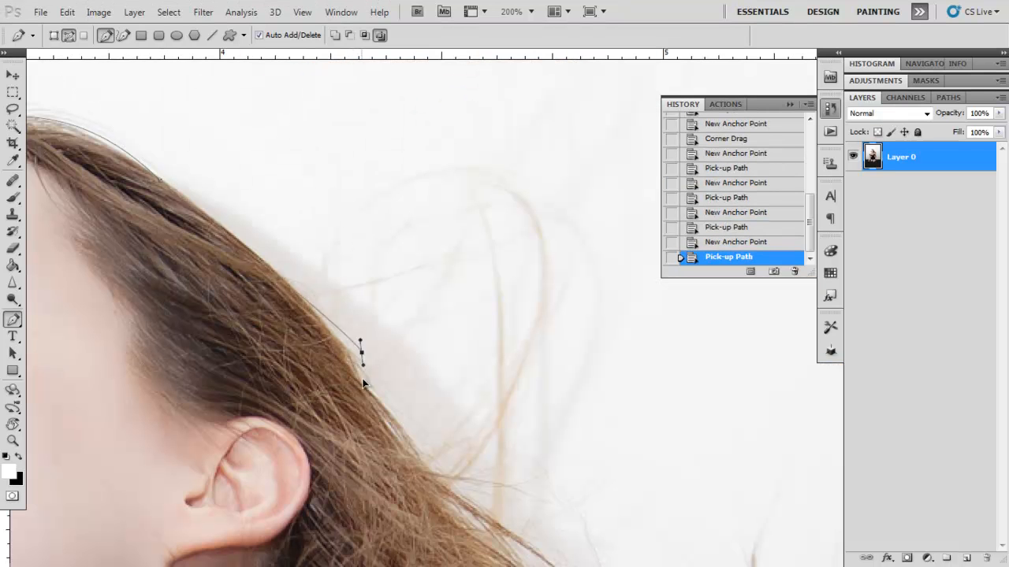
drag(363, 383, 387, 401)
alt+click(361, 353)
drag(457, 419, 519, 477)
Step: Extend the path loosely around the upper part of the windblown hair, leaving the loose strands inside
drag(517, 438, 224, 158)
drag(324, 274, 378, 221)
drag(419, 204, 484, 189)
drag(579, 207, 585, 218)
drag(621, 297, 638, 338)
drag(640, 377, 346, 258)
Step: Carry the path down outside the hair tips to the backdrop beside the woman's upper arm
drag(498, 268, 499, 300)
drag(497, 364, 486, 399)
drag(475, 419, 461, 446)
drag(453, 482, 429, 87)
drag(437, 316, 434, 323)
drag(424, 374, 408, 429)
drag(401, 449, 393, 459)
mouse_move(408, 354)
mouse_down()
mouse_move(436, 158)
mouse_move(405, 348)
mouse_up()
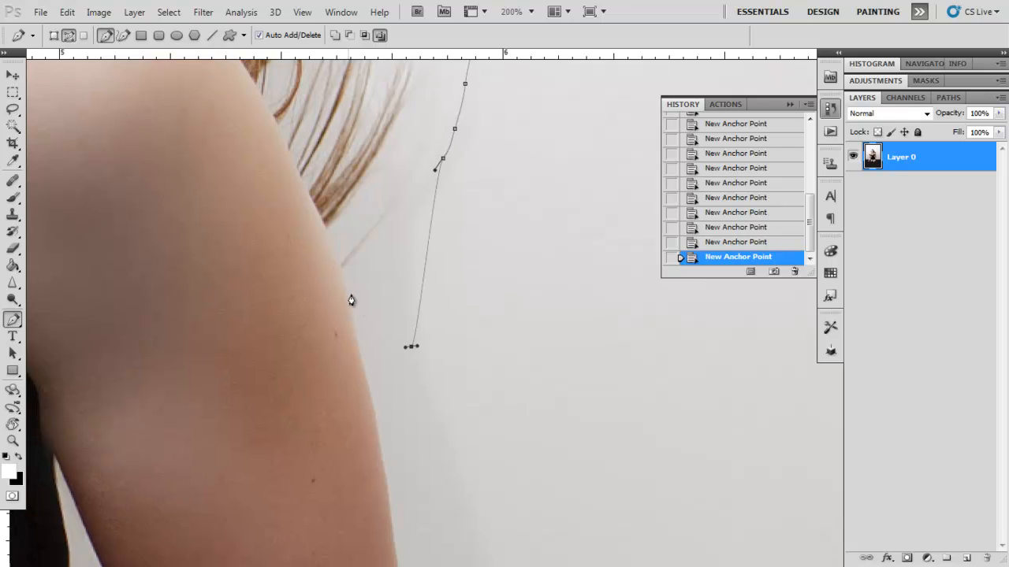
Step: Trace the outer edge of the arm below the hair down to the wrist, where it meets the black cloth
click(365, 372)
drag(396, 428, 376, 163)
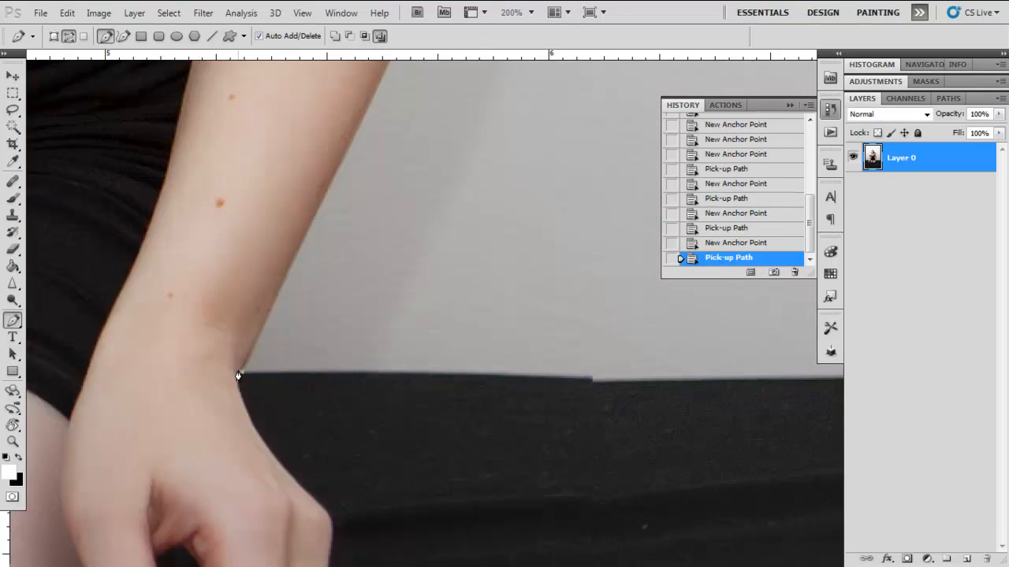
drag(199, 359, 733, 264)
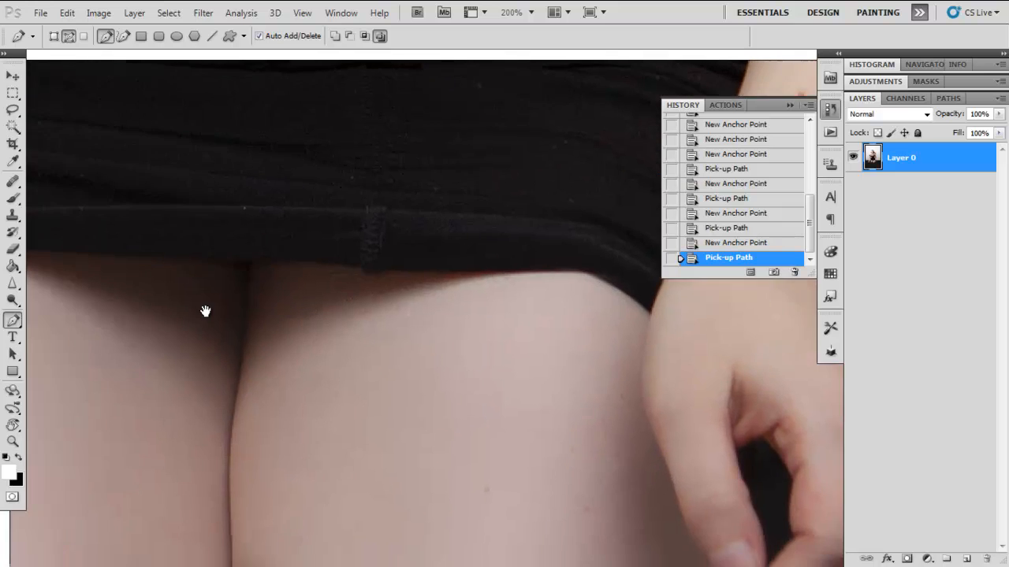
drag(205, 311, 694, 375)
drag(310, 294, 457, 366)
drag(126, 392, 282, 396)
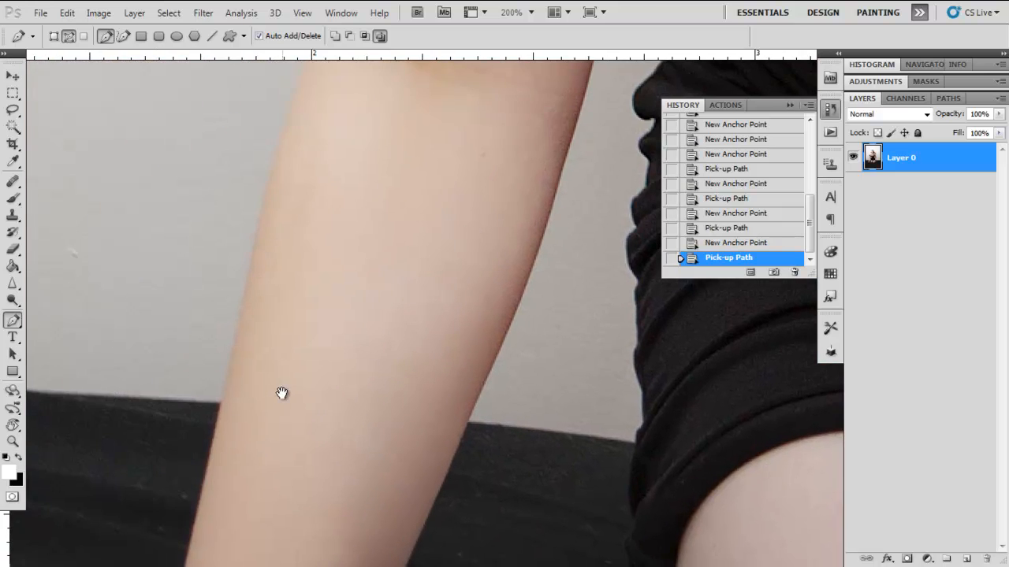
drag(487, 369, 134, 375)
drag(552, 365, 236, 374)
drag(399, 380, 199, 108)
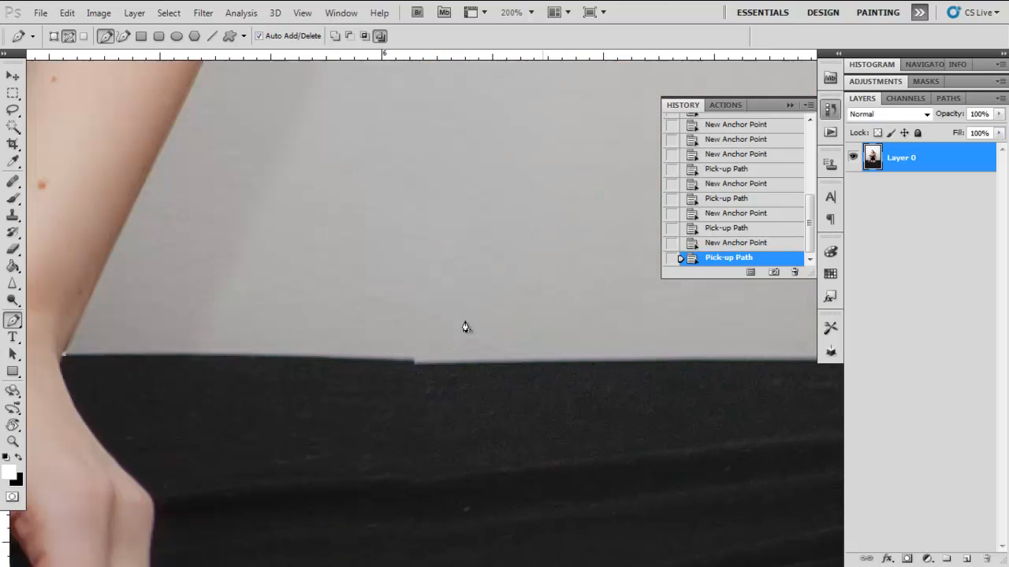
Step: Trace the upper edge of the black cloth from the wrist to the right edge of the image
click(518, 348)
drag(513, 336, 380, 338)
drag(465, 366, 206, 370)
drag(736, 353, 743, 361)
alt+click(736, 355)
key(ctrl+minus)
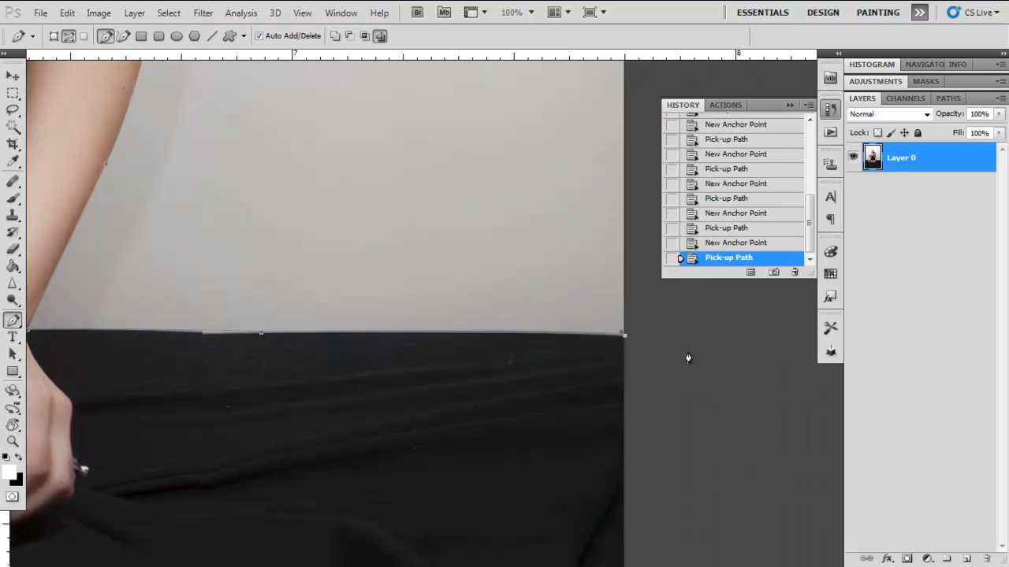
Step: Run the path through the image's top-right and top-left corners and down to the cloth at the left image edge
drag(570, 263, 547, 344)
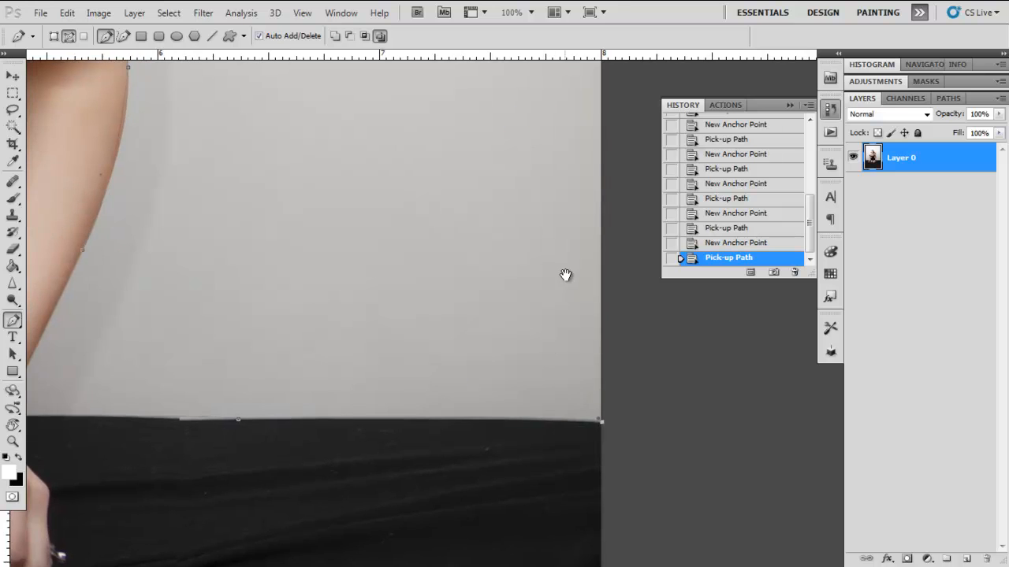
drag(565, 275, 565, 363)
mouse_move(539, 220)
mouse_down()
mouse_move(549, 489)
mouse_move(554, 376)
mouse_move(545, 449)
mouse_up()
drag(508, 211, 538, 466)
drag(537, 337, 529, 319)
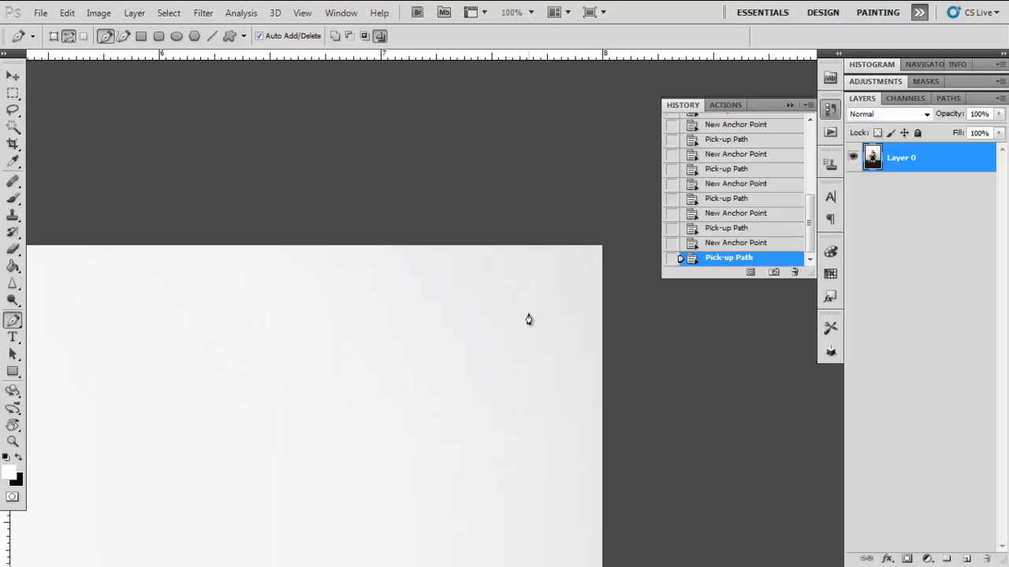
click(603, 247)
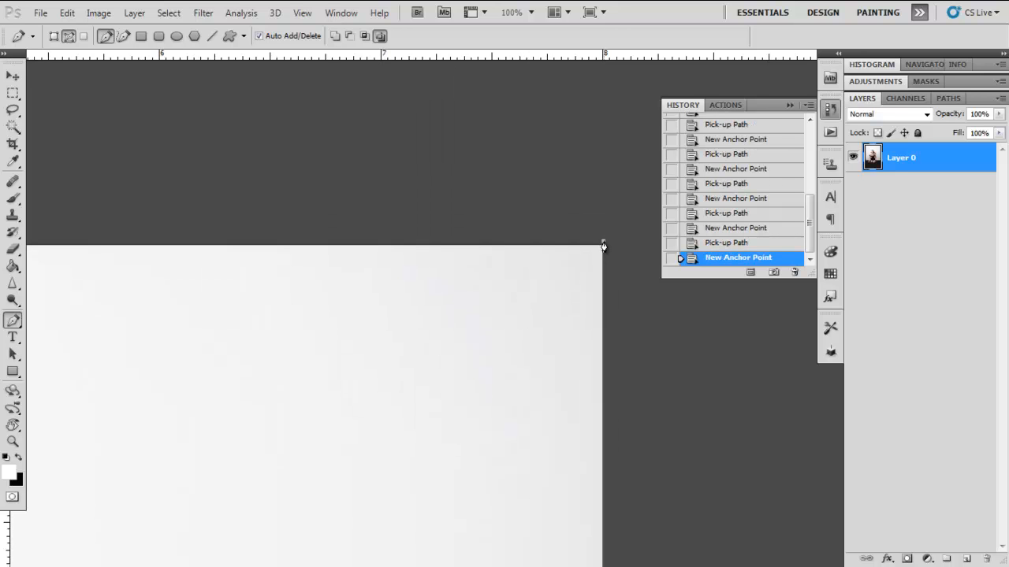
drag(352, 342, 573, 346)
drag(123, 338, 403, 372)
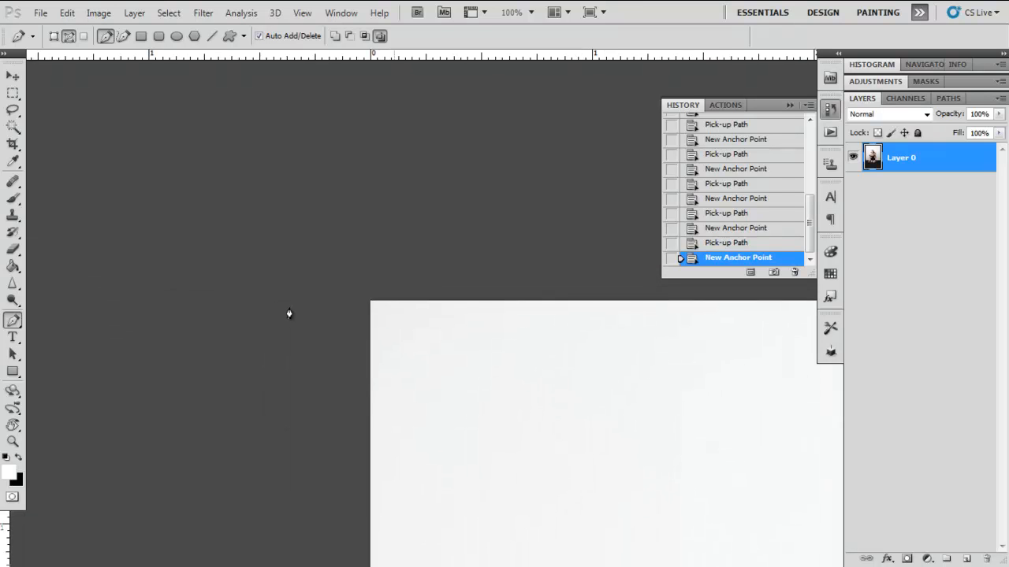
click(368, 301)
drag(380, 409, 394, 196)
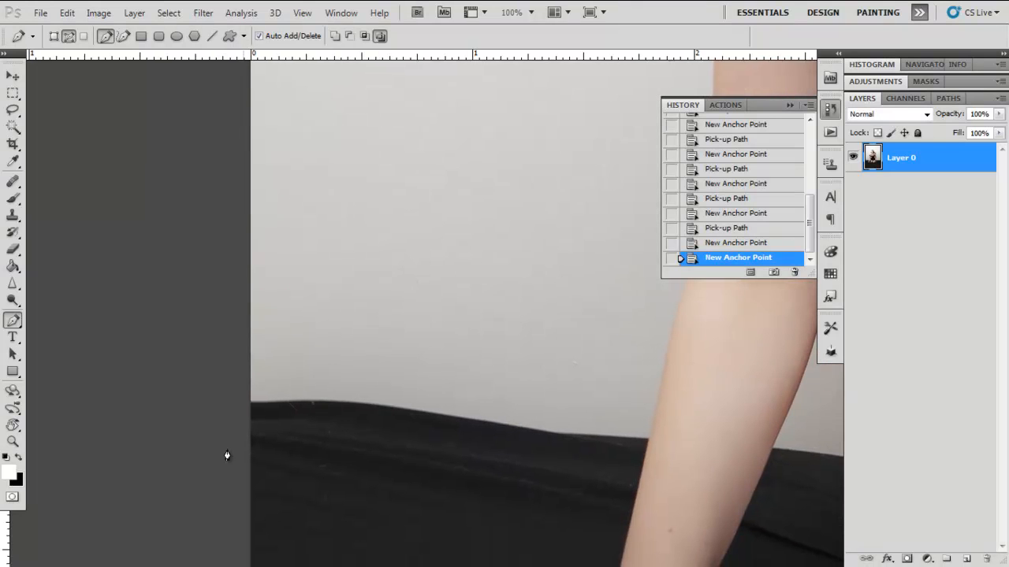
click(250, 404)
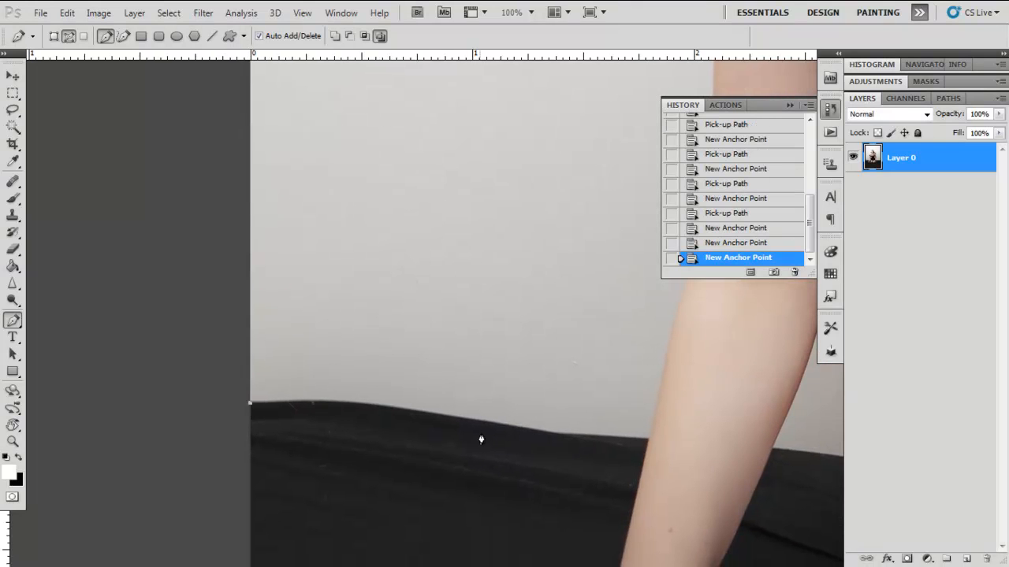
drag(491, 424, 539, 451)
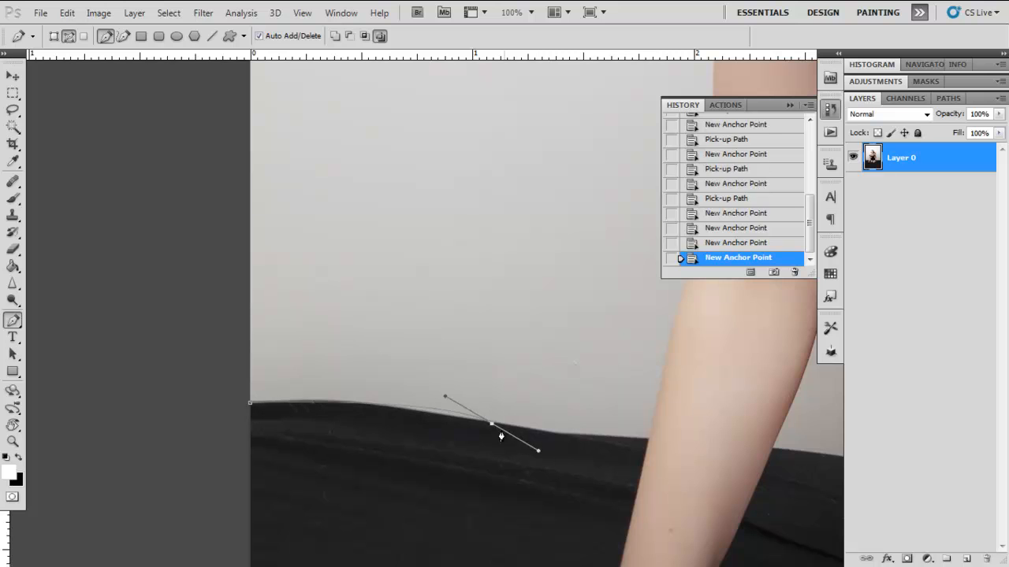
key(ctrl+z)
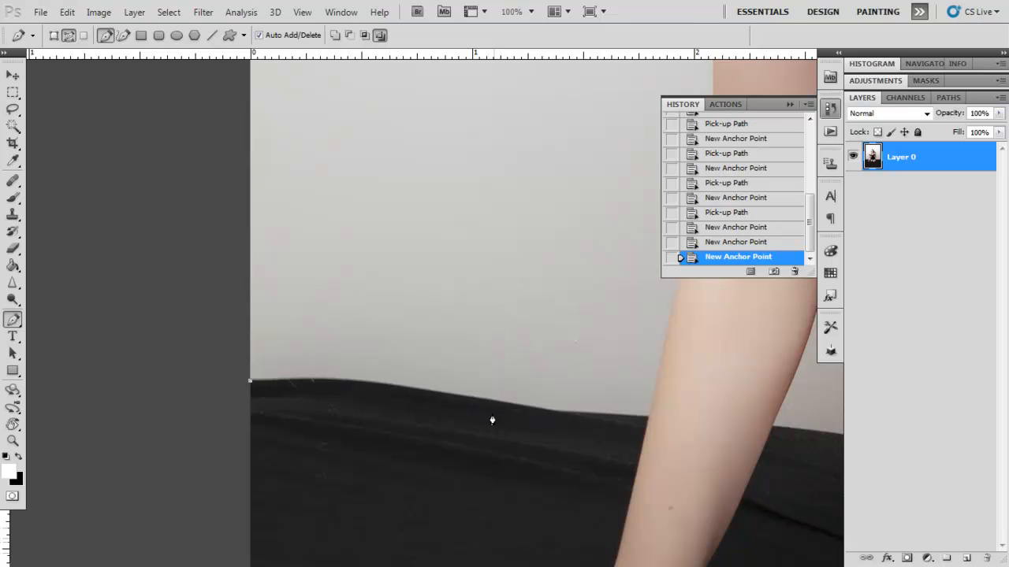
drag(502, 403, 531, 411)
key(ctrl+z)
Step: Trace the upper edge of the black cloth from the left image edge to the woman's forearm
alt+click(517, 405)
click(648, 417)
alt+click(649, 418)
Step: Trace the outer edge of the forearm and upper arm up to the off-shoulder sleeve
drag(639, 355, 354, 507)
drag(473, 351, 471, 285)
click(463, 302)
key(ctrl+z)
click(463, 302)
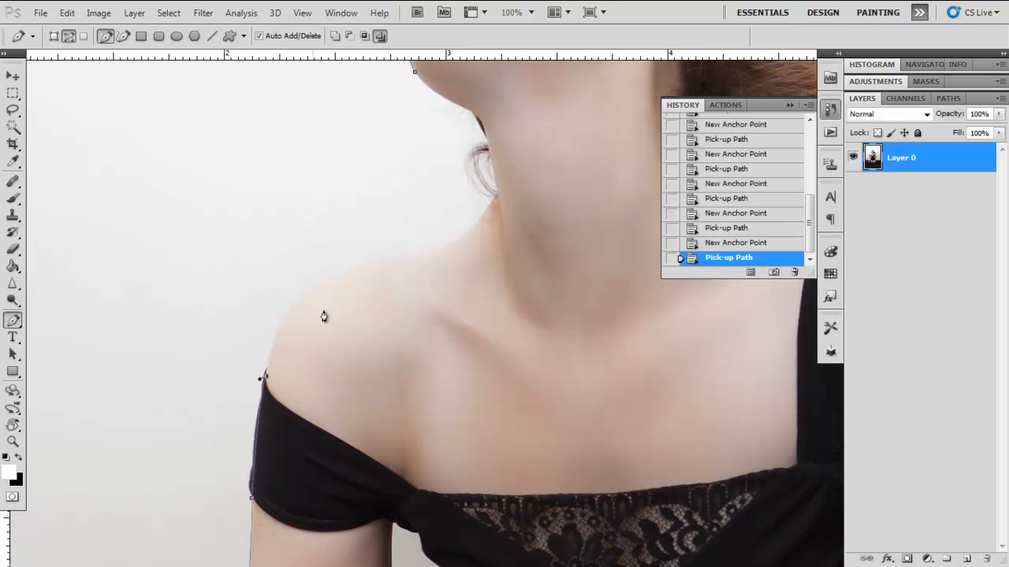
Step: Trace the bare shoulder and neck with curved anchors and close the path at the starting point under the chin
drag(376, 263, 457, 232)
alt+click(376, 263)
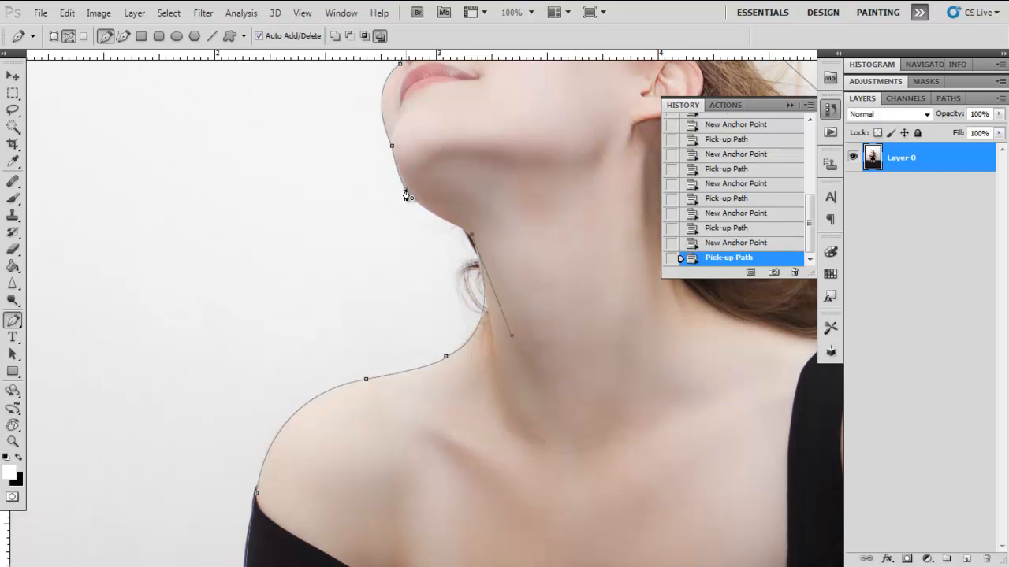
drag(405, 193, 400, 174)
Step: Load the closed work path as a selection and return to the layer list
key(ctrl+minus)
key(ctrl+minus)
key(ctrl+minus)
key(ctrl+minus)
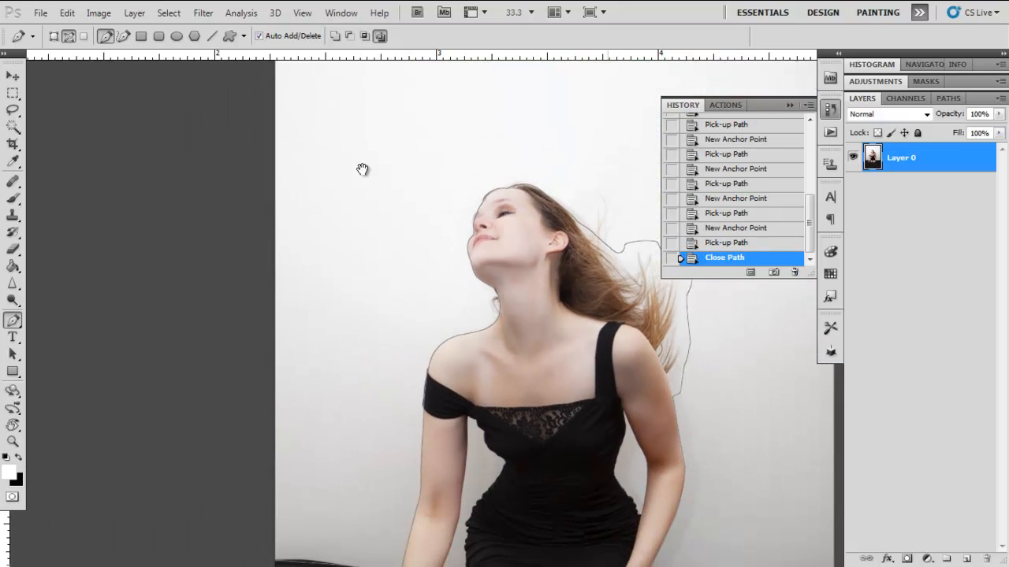
key(ctrl+plus)
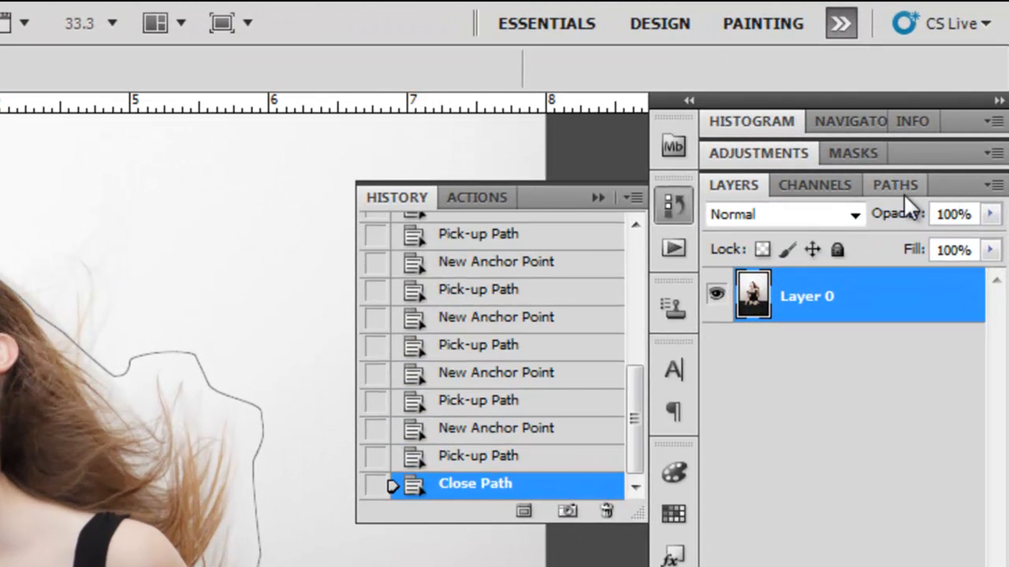
click(896, 184)
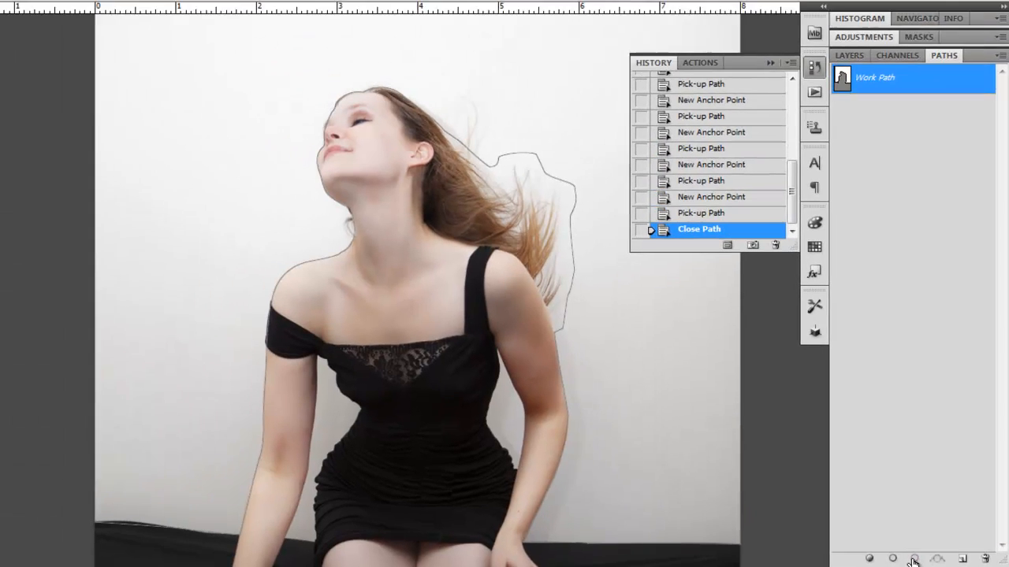
click(897, 557)
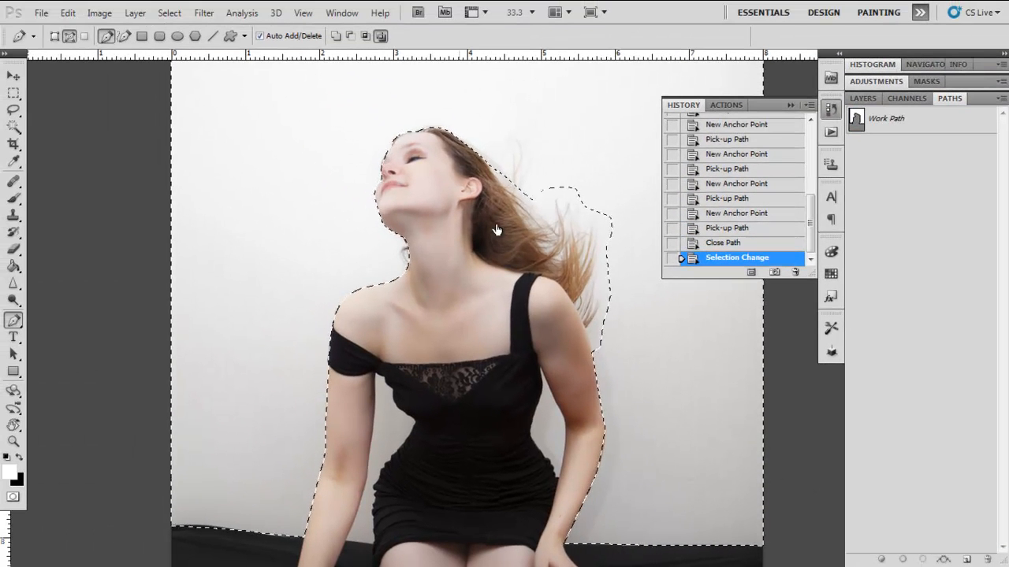
click(866, 98)
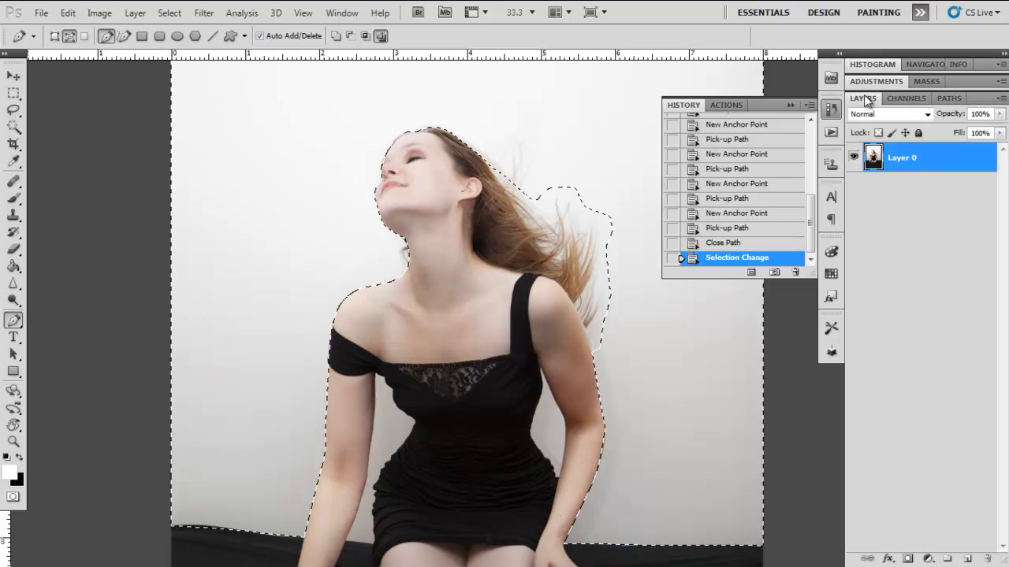
Step: Delete the selected backdrop from the woman's layer, and clear the selection
key(Delete)
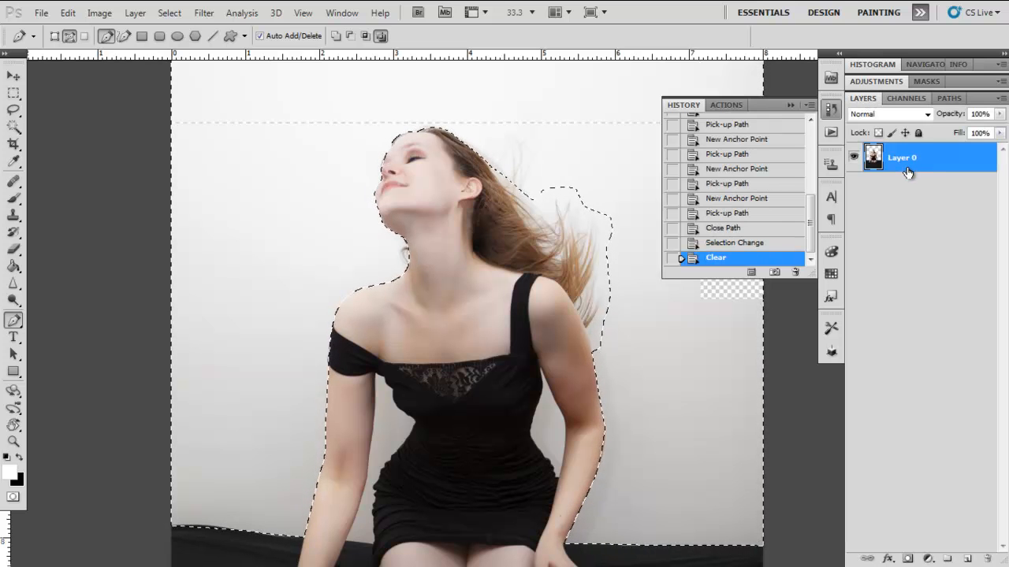
drag(409, 305, 398, 287)
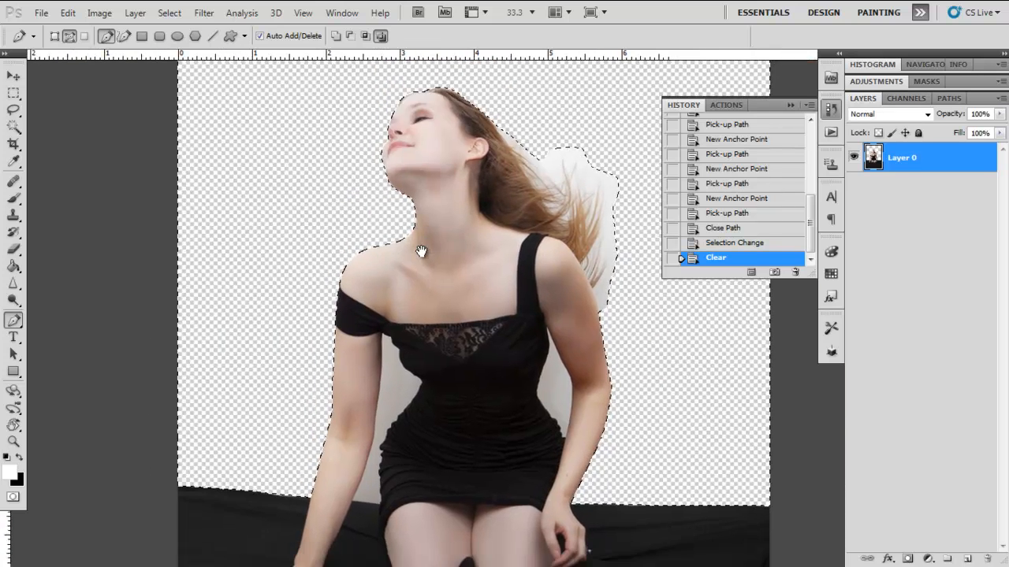
key(ctrl+d)
Step: Trace a closed Pen tool path around the backdrop gap between the dress's waist and the bent arm
key(ctrl+1)
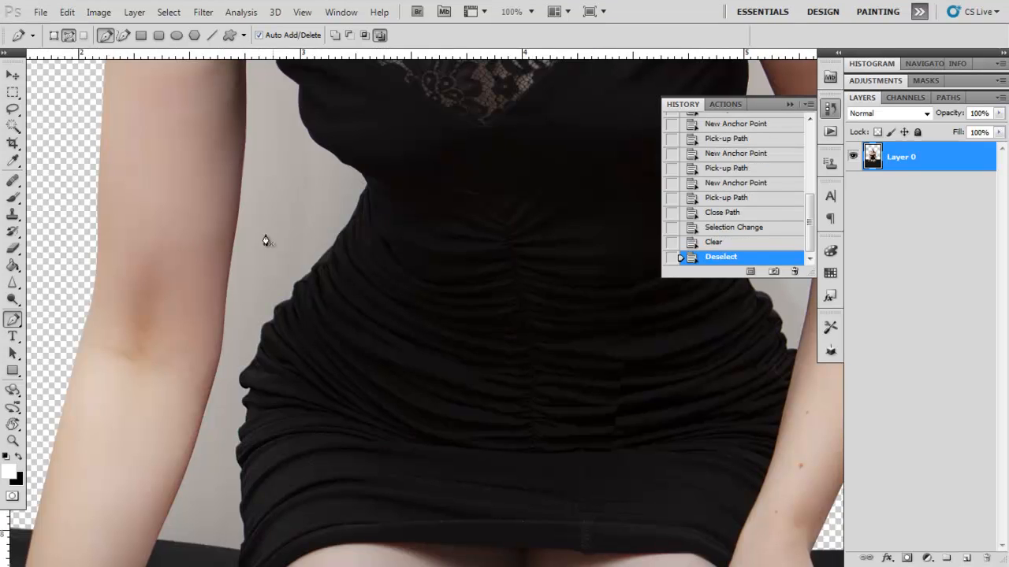
drag(266, 241, 288, 232)
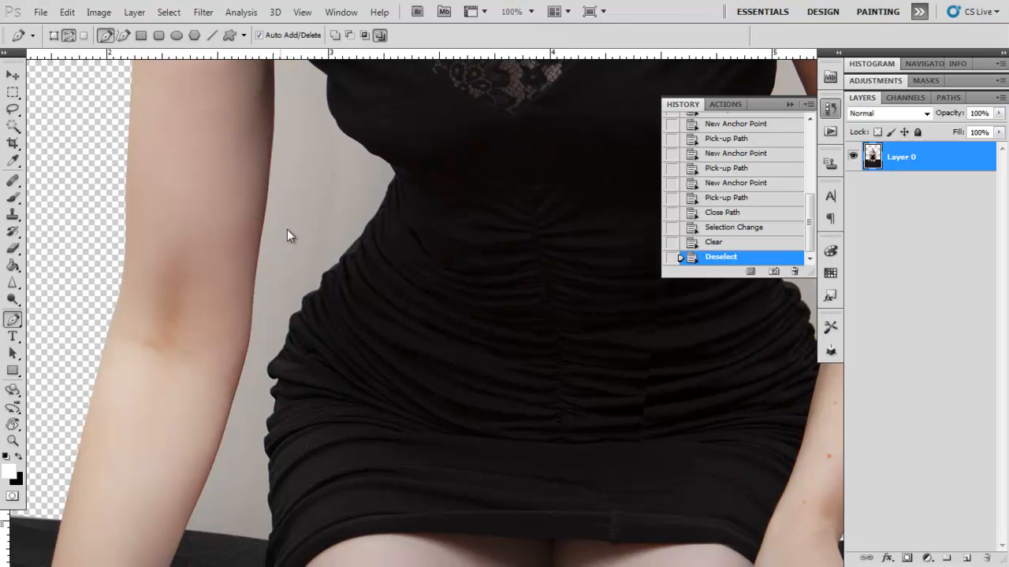
click(12, 319)
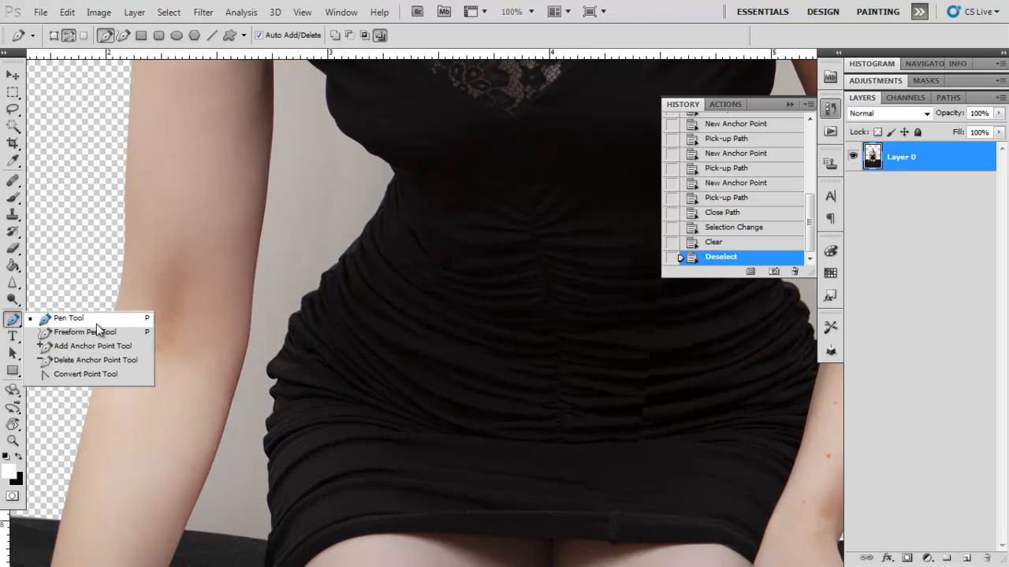
click(87, 319)
drag(198, 424, 258, 265)
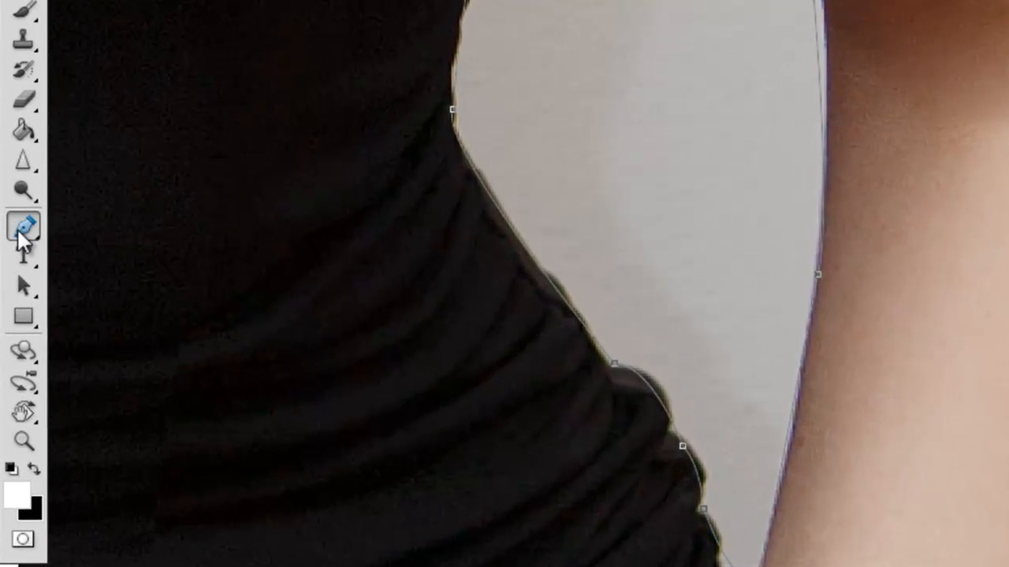
Step: Reshape the path with the Convert Point tool, curving the anchors at the inner elbow and on the waist edge
click(28, 229)
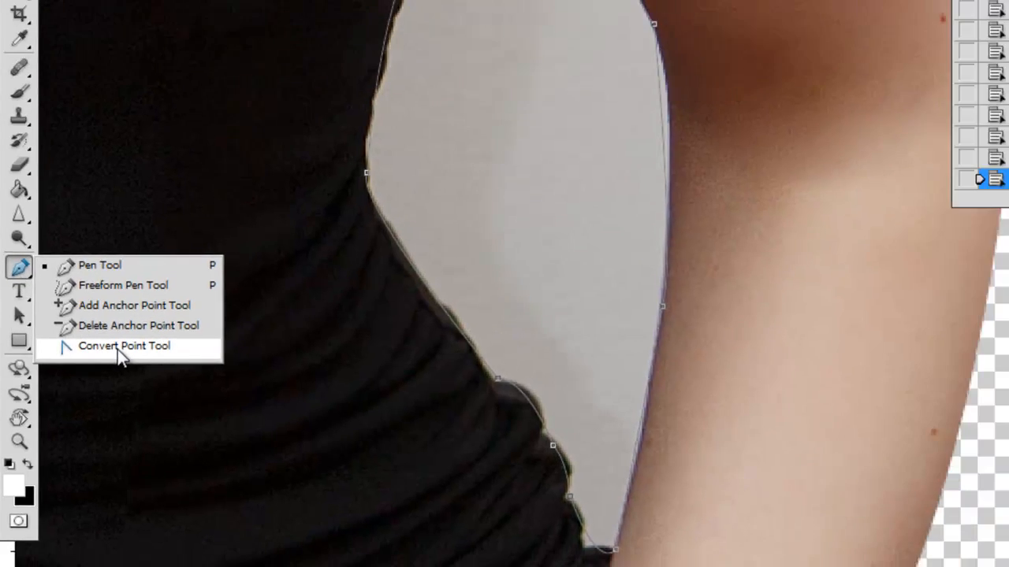
click(150, 323)
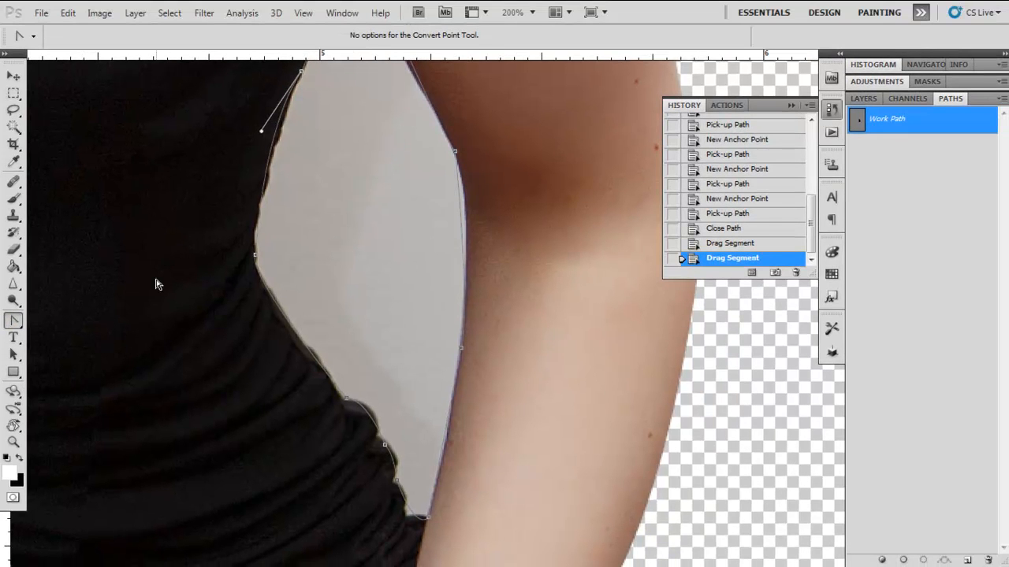
drag(371, 221, 363, 271)
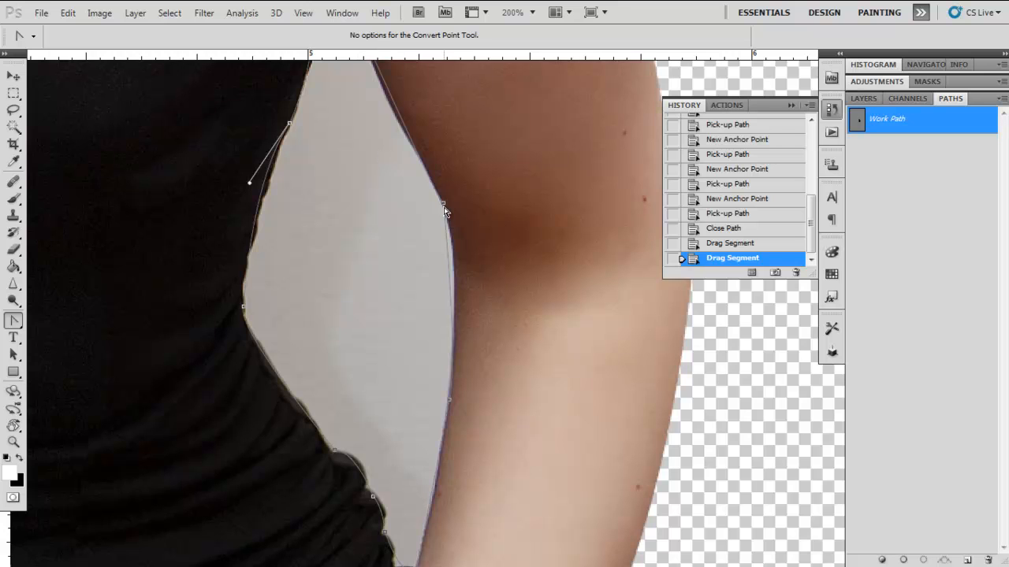
drag(444, 204, 458, 260)
drag(385, 219, 434, 364)
drag(479, 470, 487, 316)
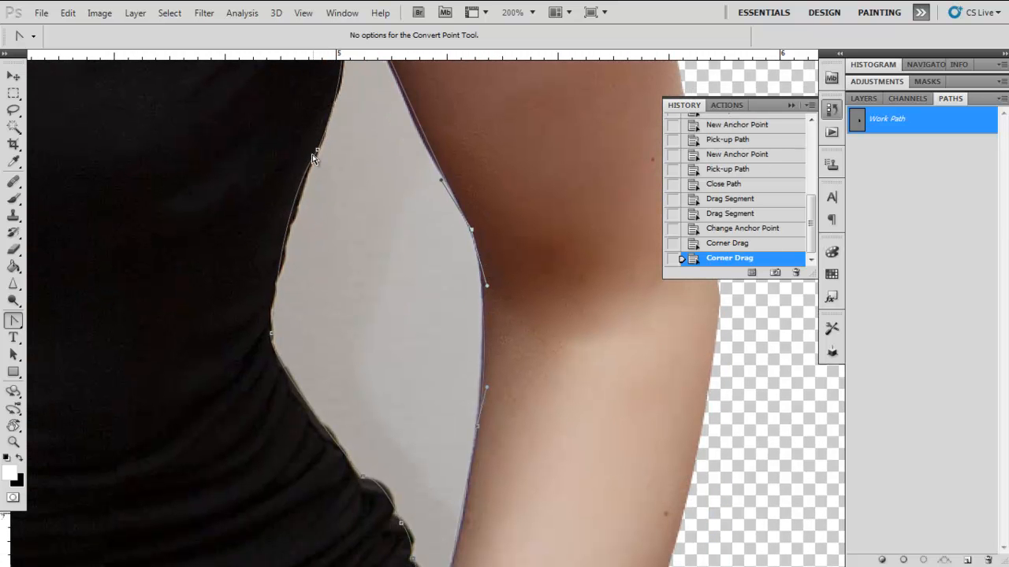
drag(318, 150, 317, 150)
drag(318, 150, 313, 163)
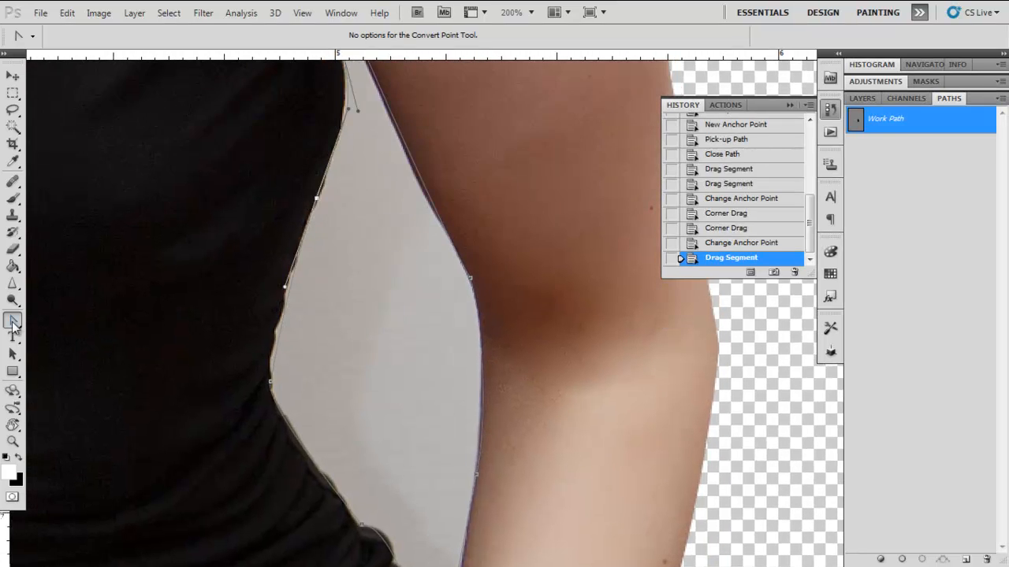
Step: Add an anchor point on the path's waist edge, and remove it again with the Delete Anchor Point tool
click(16, 323)
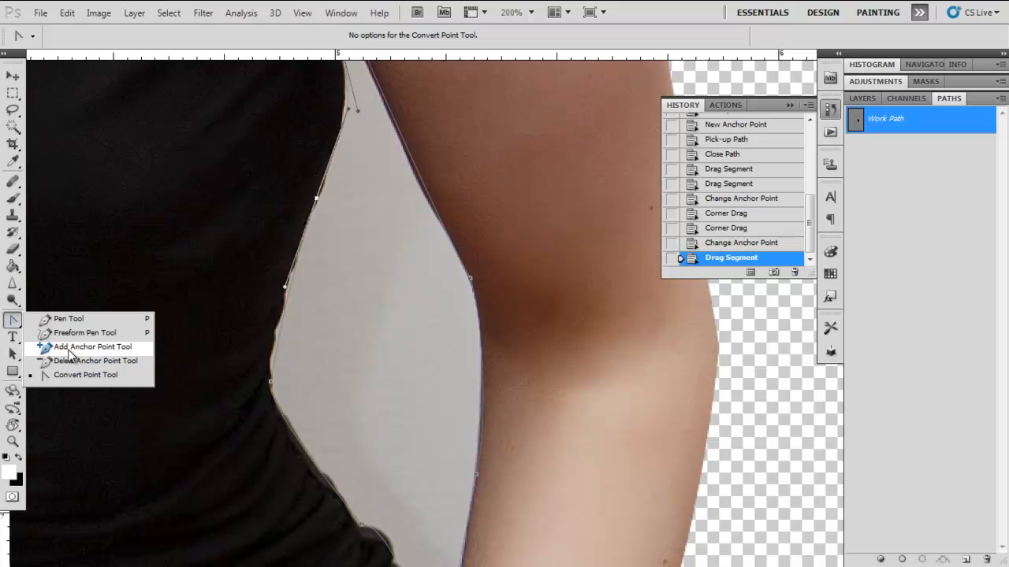
click(69, 352)
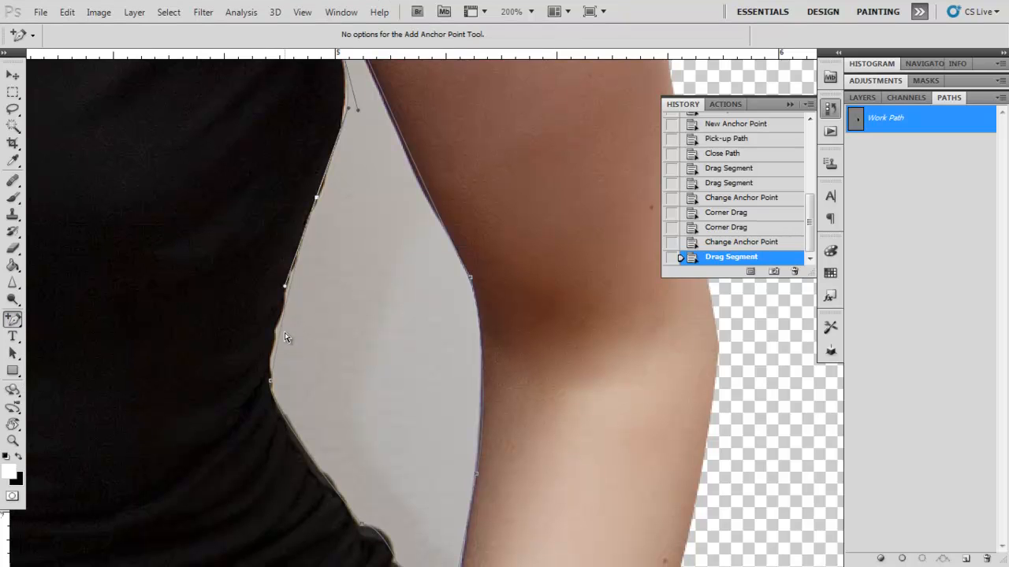
click(279, 338)
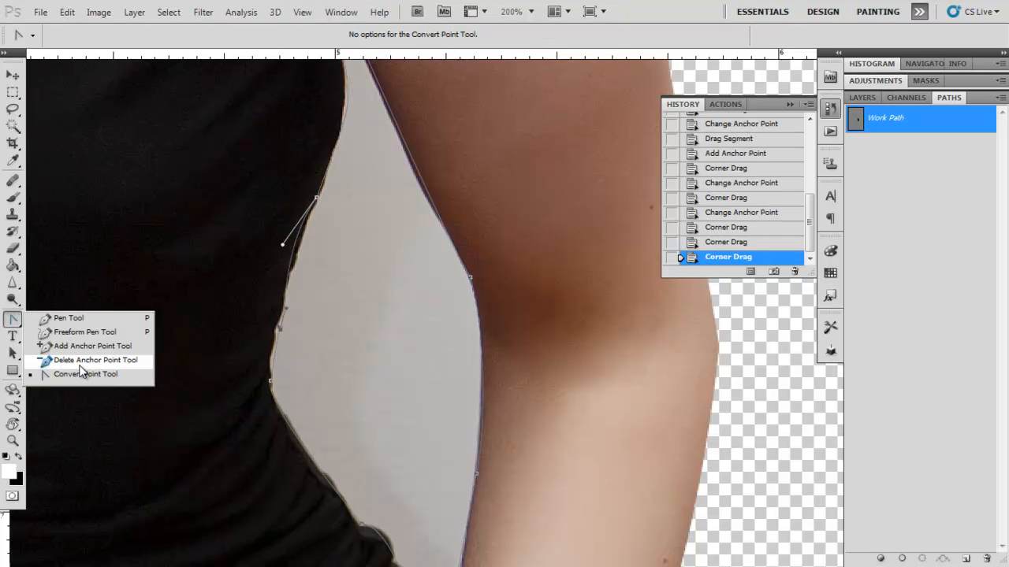
click(82, 366)
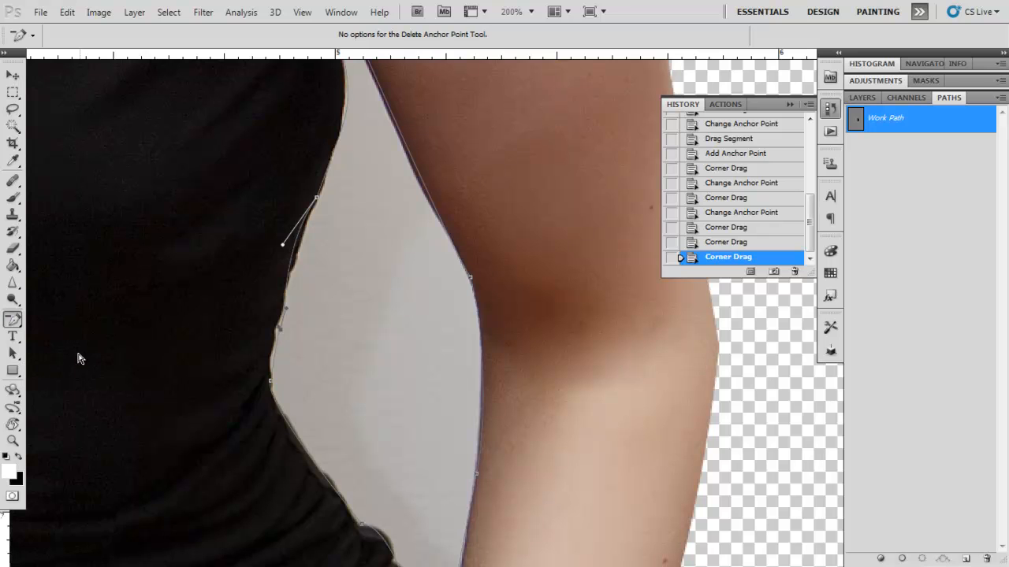
click(280, 337)
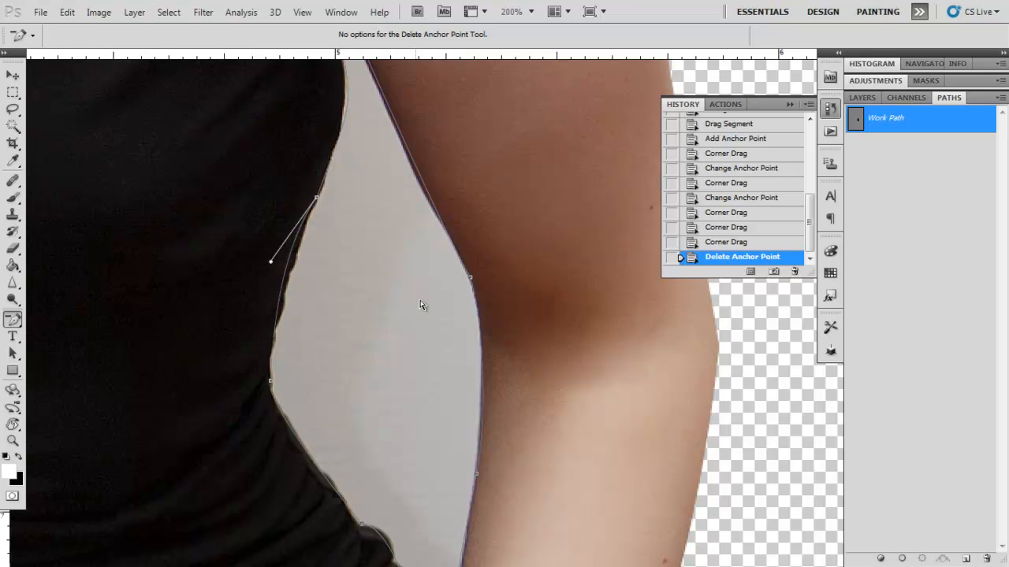
Step: Load the gap's work path as a selection, delete the backdrop inside it, and deselect
click(923, 559)
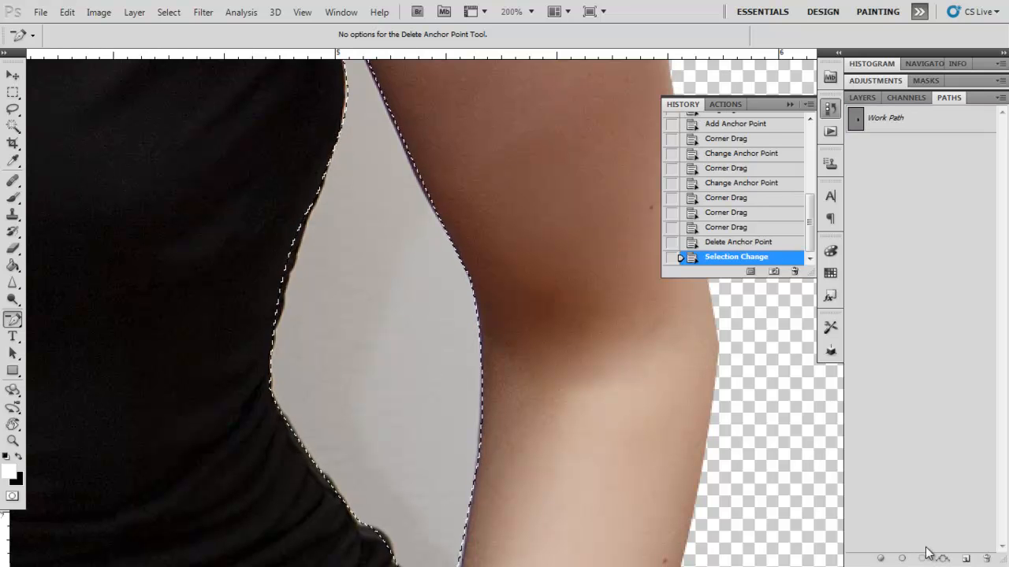
key(Delete)
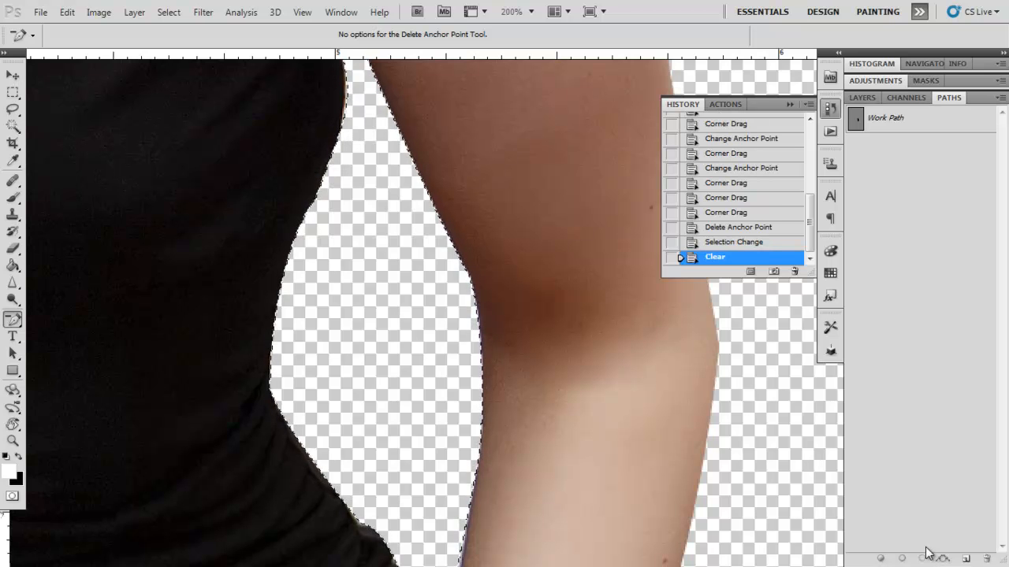
key(ctrl+d)
Step: Activate the standard Eraser tool with a soft brush at 0% hardness, and set its opacity to 25%
key(ctrl+0)
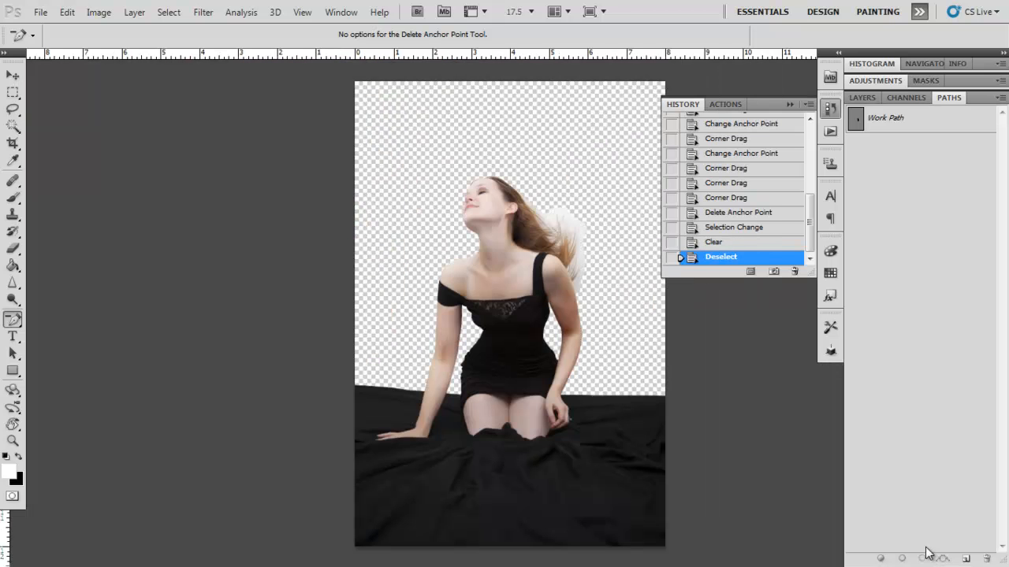
drag(520, 236, 514, 237)
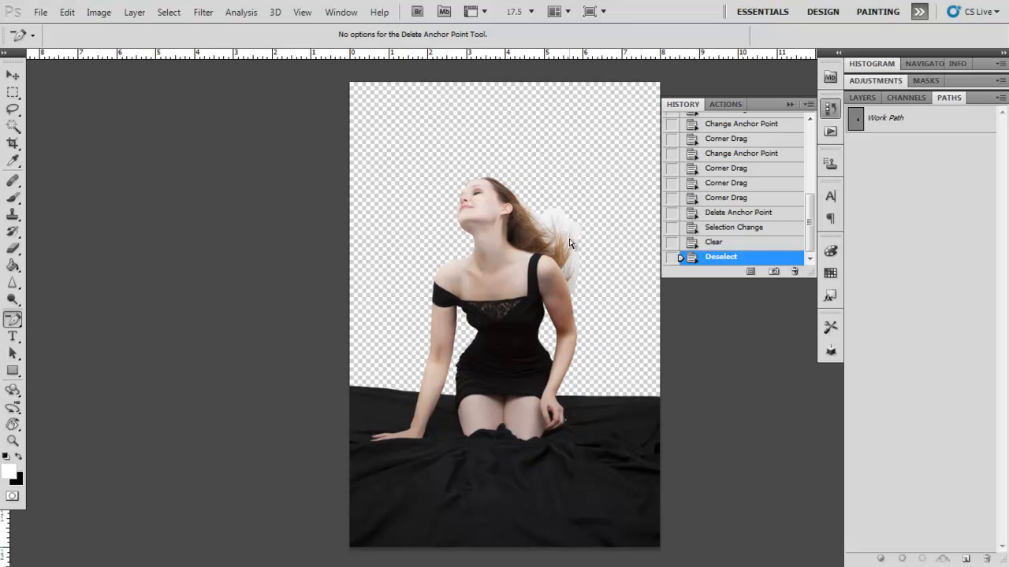
key(ctrl+plus)
key(ctrl+plus)
key(ctrl+plus)
drag(550, 197, 387, 390)
drag(464, 342, 428, 342)
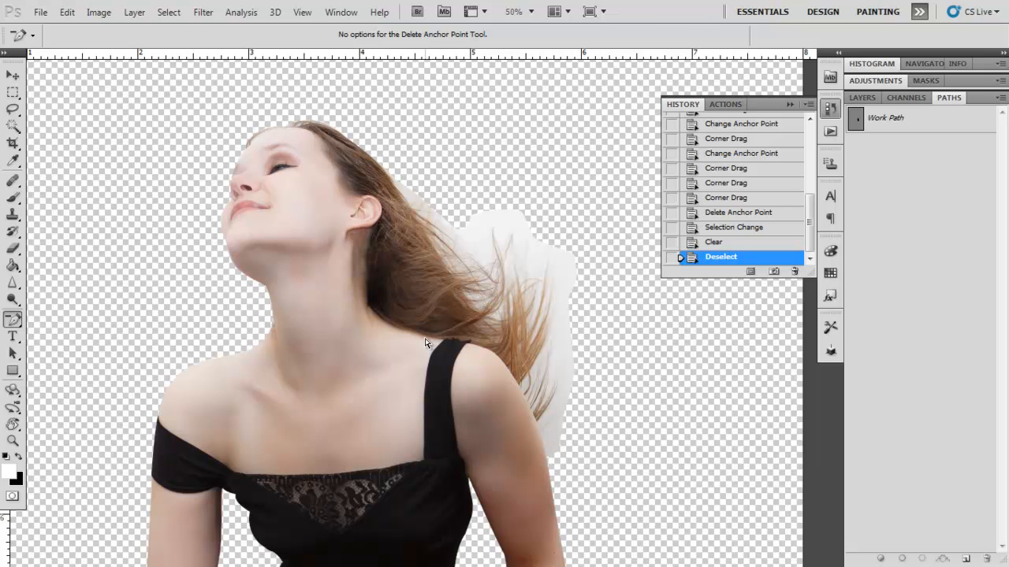
key(e)
drag(13, 249, 71, 260)
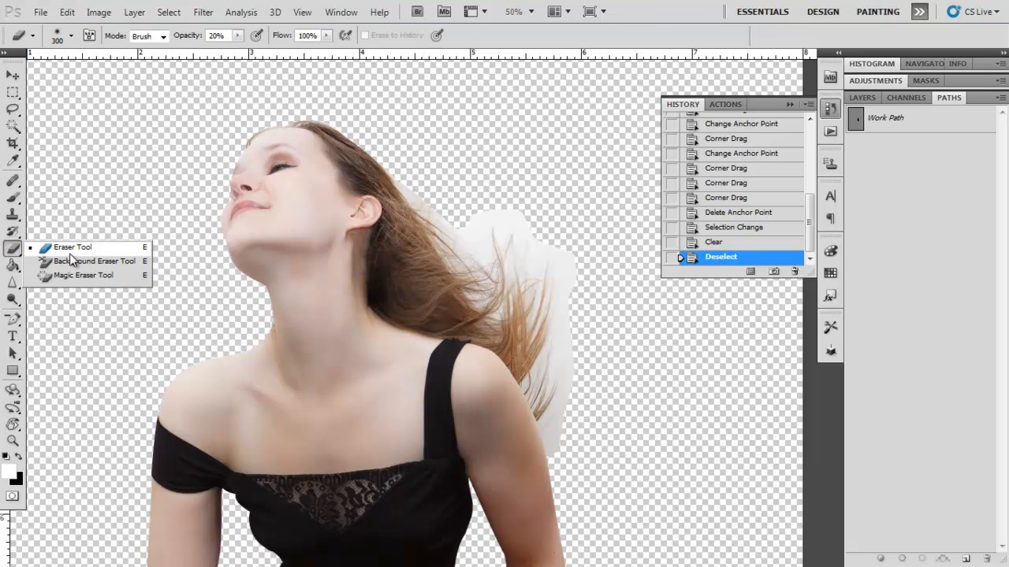
click(71, 36)
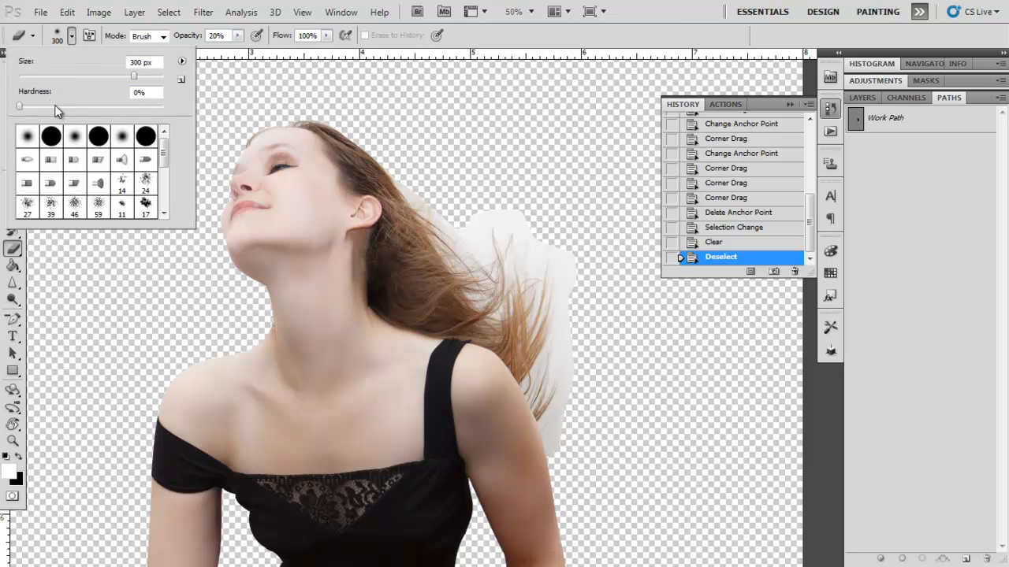
click(215, 35)
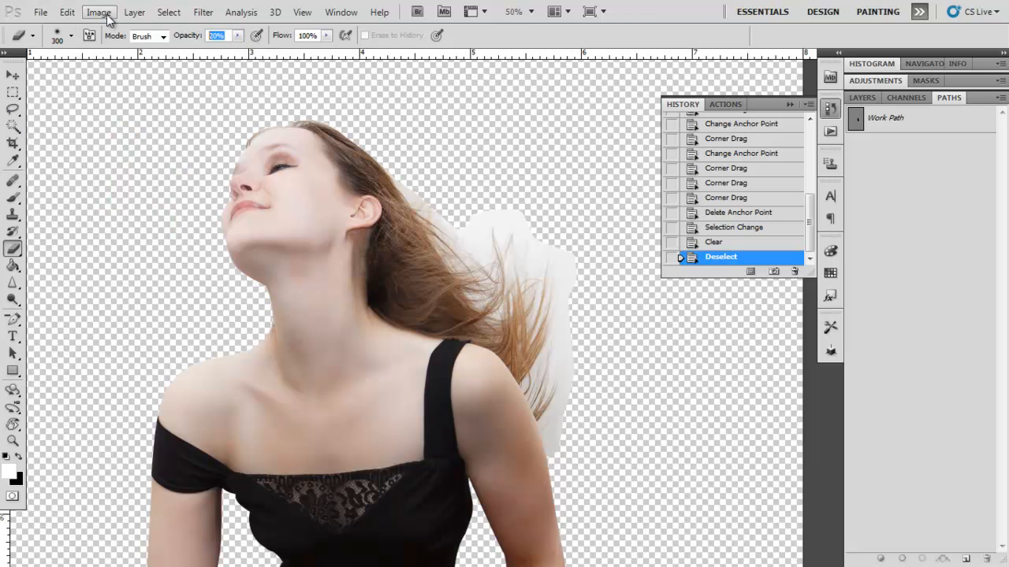
Step: Reduce the eraser brush size to 90 px for detailed work around the hair
drag(490, 233, 467, 240)
key(ctrl+plus)
key(ctrl+plus)
key(bracketleft)
key(bracketleft)
key(bracketleft)
key(bracketleft)
key(bracketleft)
key(bracketleft)
key(bracketleft)
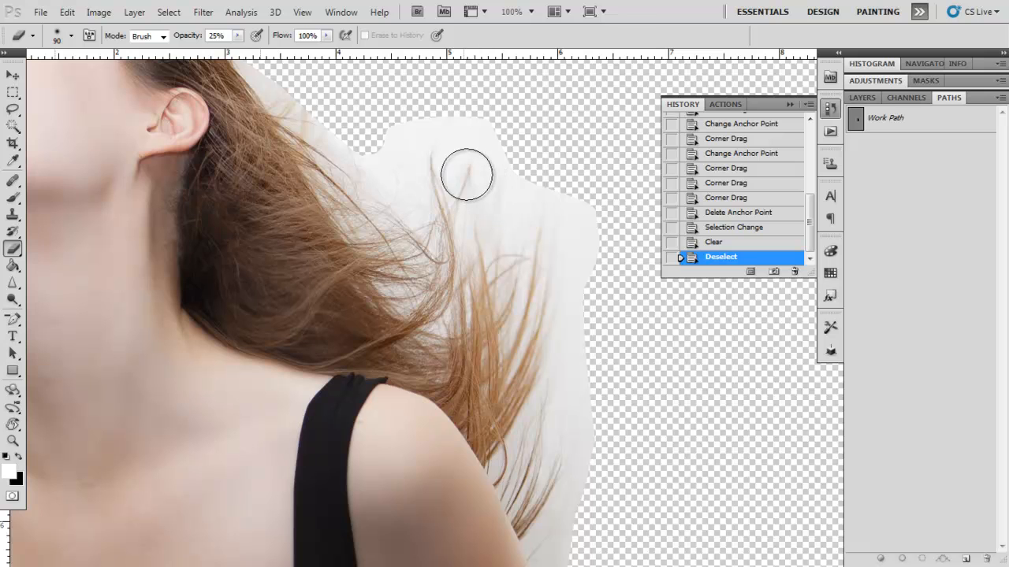
Step: Erase the white backdrop remnants along the upper and outer edges of the flying hair
drag(458, 139, 465, 206)
drag(457, 169, 476, 181)
drag(467, 174, 439, 189)
drag(422, 185, 403, 202)
drag(539, 227, 587, 347)
mouse_move(597, 378)
mouse_down()
mouse_move(593, 293)
mouse_move(628, 334)
mouse_up()
drag(514, 170, 538, 219)
drag(537, 219, 495, 187)
mouse_move(432, 180)
mouse_down()
mouse_move(398, 246)
mouse_move(326, 181)
mouse_move(391, 223)
mouse_up()
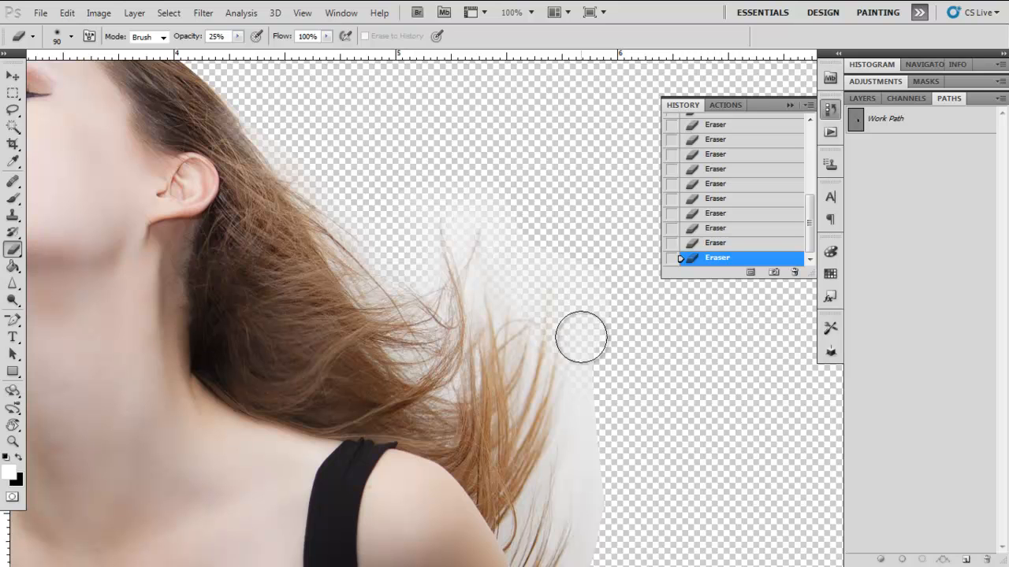
Step: Erase the backdrop remnants beside the lower hair down to the shoulder, lowering the eraser opacity to 14% for the finer parts
drag(592, 407, 516, 212)
mouse_move(536, 249)
mouse_down()
mouse_move(506, 435)
mouse_move(519, 486)
mouse_up()
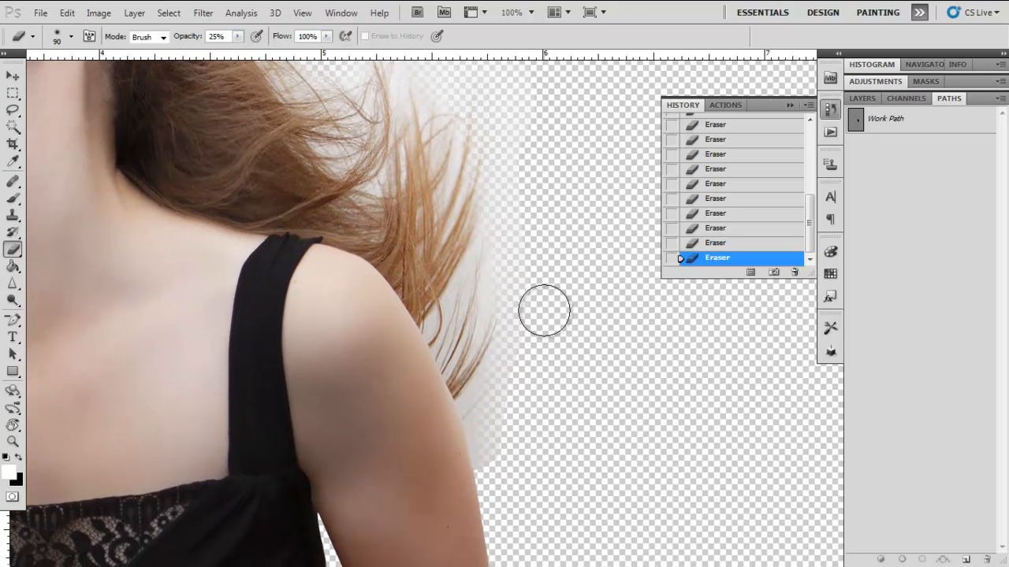
mouse_move(539, 187)
mouse_down()
mouse_move(595, 369)
mouse_move(555, 278)
mouse_up()
drag(237, 36, 240, 53)
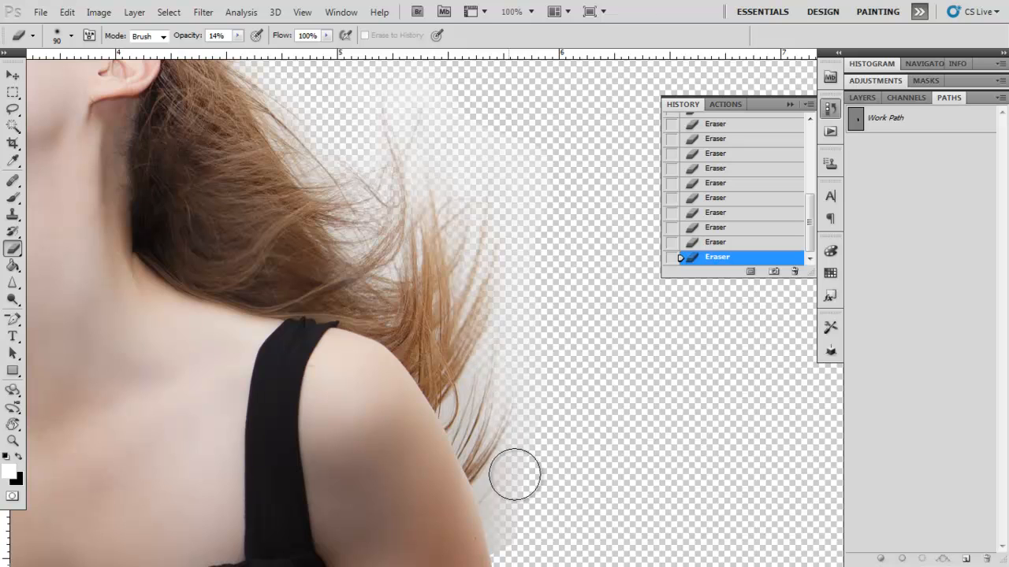
Step: Copy the cloudy sky from Layer 1.psb into the IMG_2167.psd cutout document, and close the sky file
key(ctrl+0)
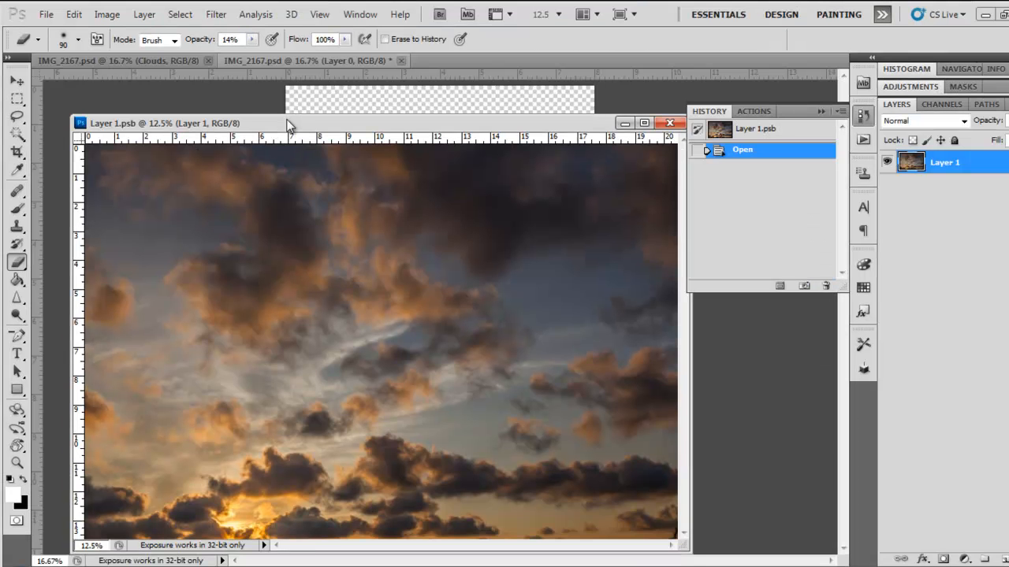
key(ctrl+minus)
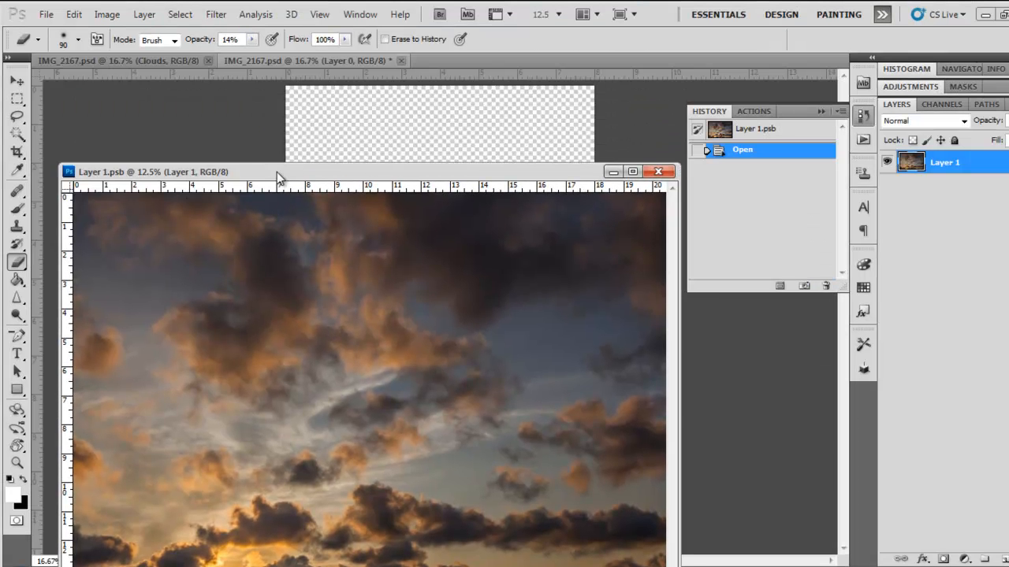
mouse_move(277, 172)
mouse_down()
mouse_move(288, 105)
mouse_move(277, 191)
mouse_up()
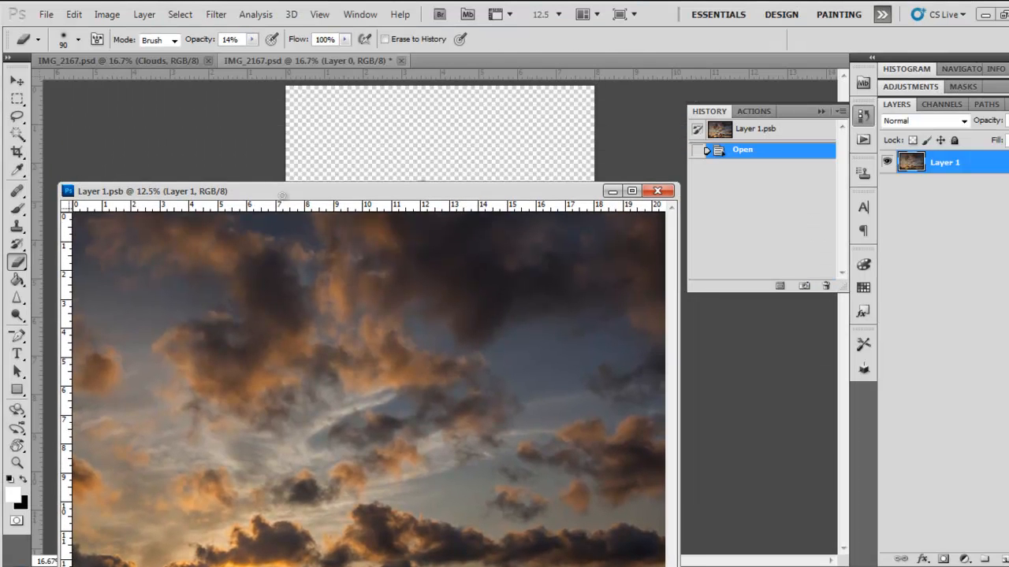
key(v)
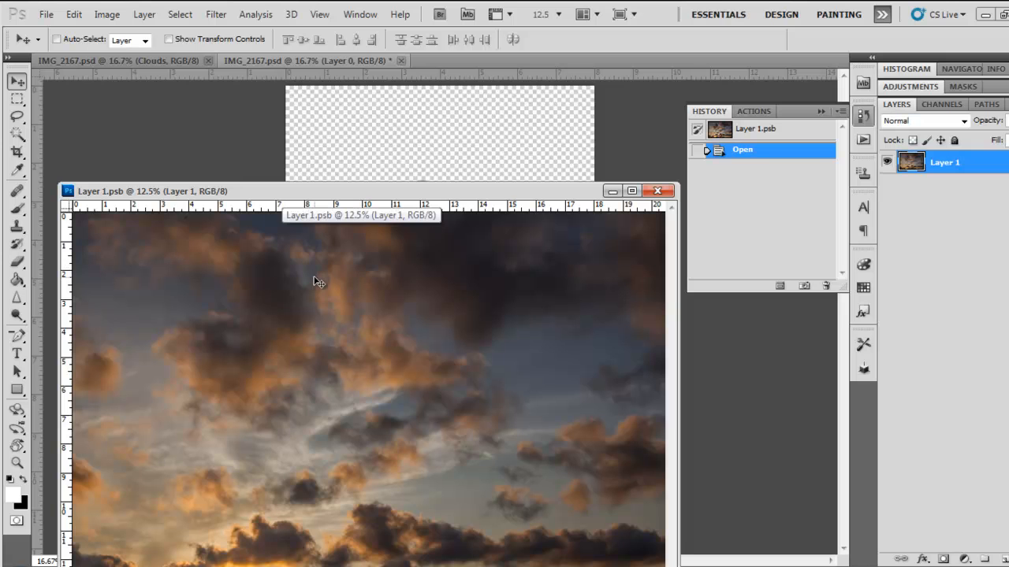
mouse_move(316, 281)
mouse_down()
mouse_move(335, 201)
mouse_move(368, 153)
mouse_move(361, 147)
mouse_up()
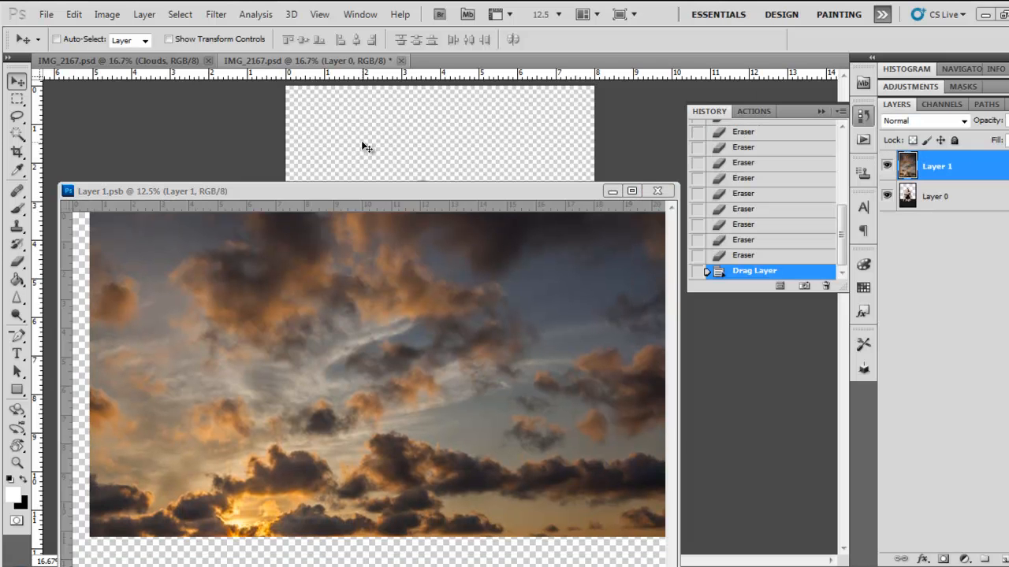
click(439, 291)
click(656, 191)
Step: Place the sky layer beneath the woman's layer, and shift it within the canvas
drag(977, 164, 969, 218)
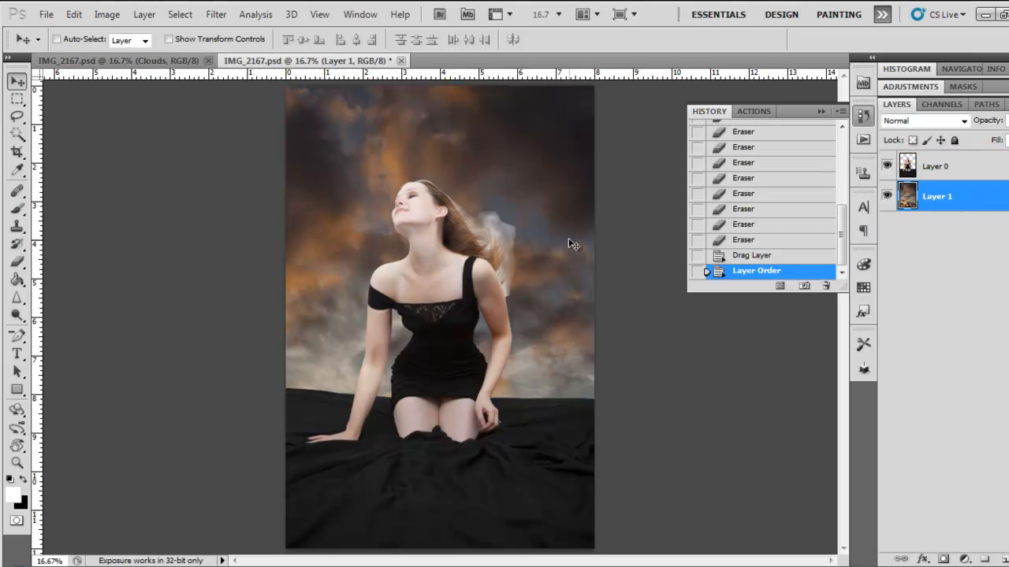
drag(534, 158, 561, 185)
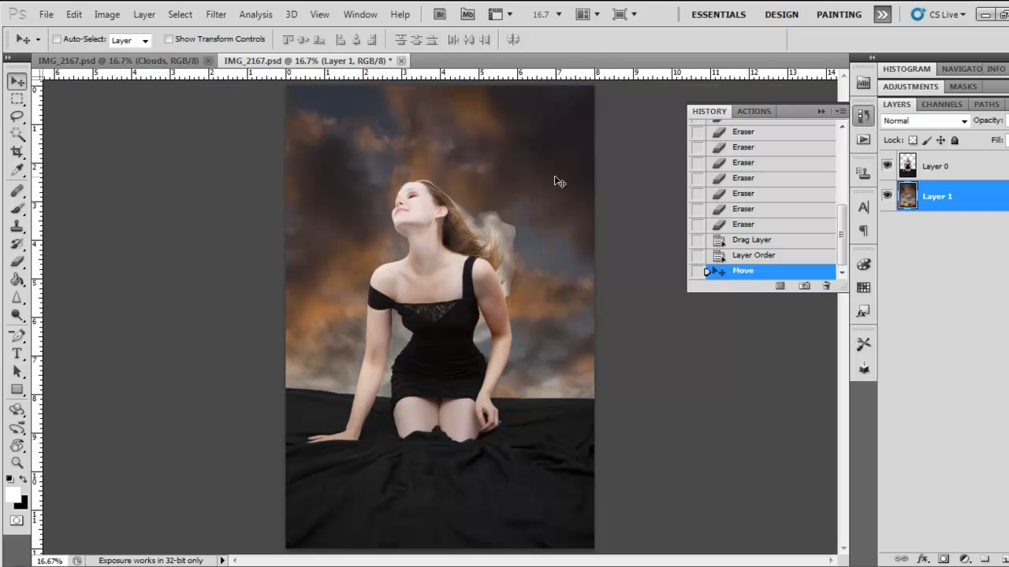
Step: Scale the sky layer down with Free Transform so more of the clouds and horizon fit behind the woman
key(ctrl+minus)
key(ctrl+t)
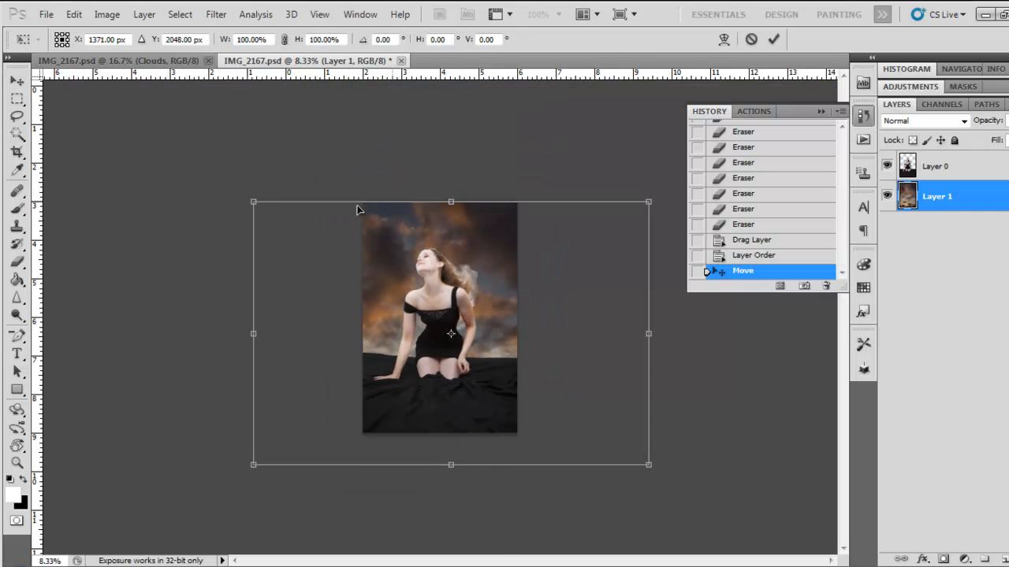
drag(253, 200, 379, 235)
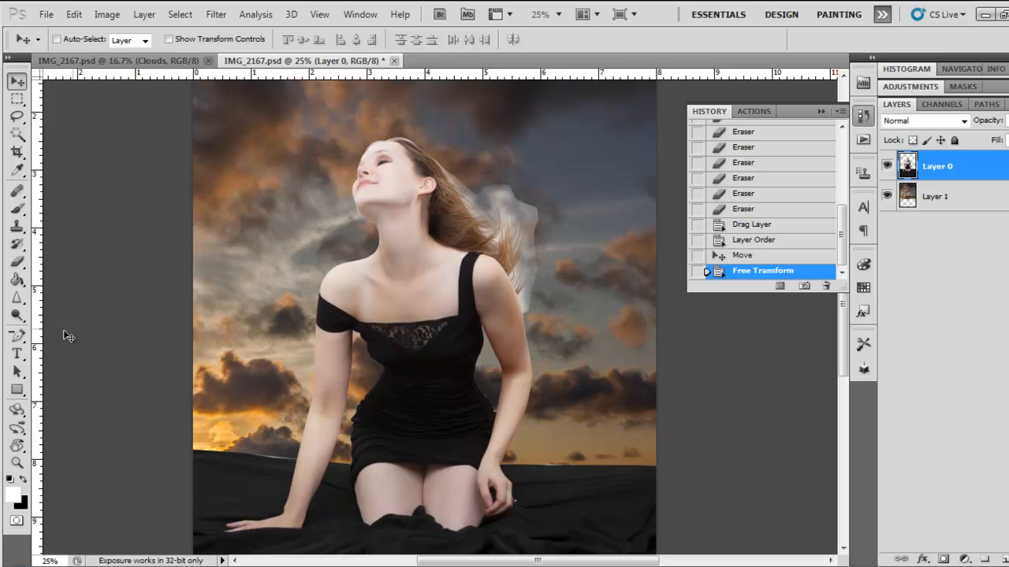
Step: Enlarge the eraser brush to 125 px, and erase the pale halo around the hair on Layer 0
key(b)
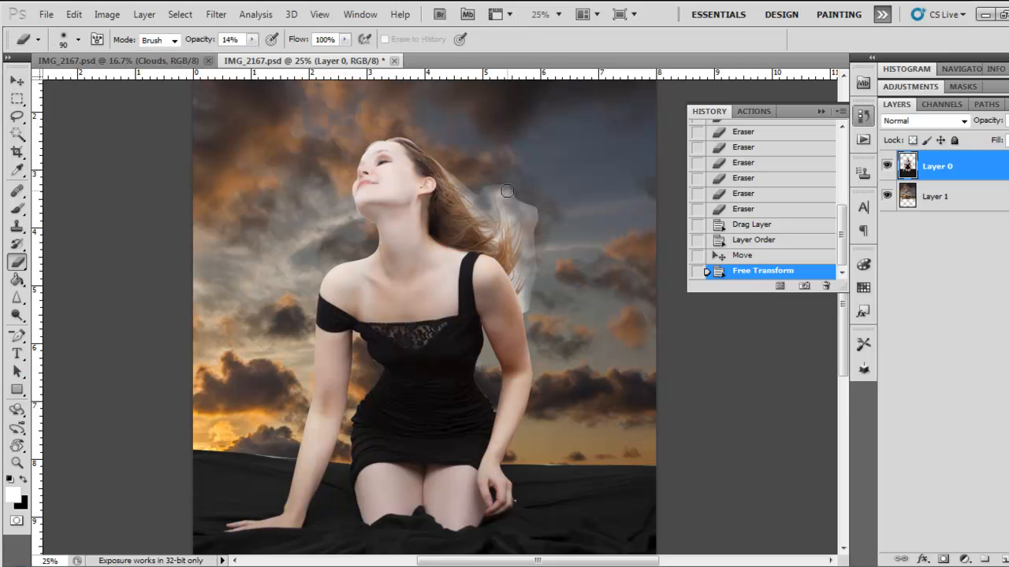
key(bracketright)
key(bracketright)
drag(519, 199, 493, 186)
drag(526, 206, 509, 192)
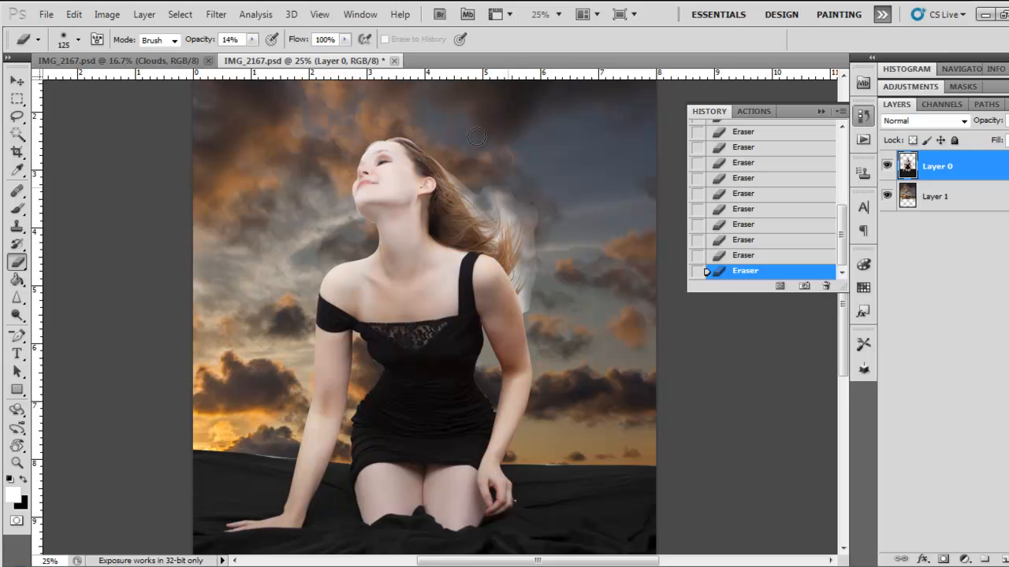